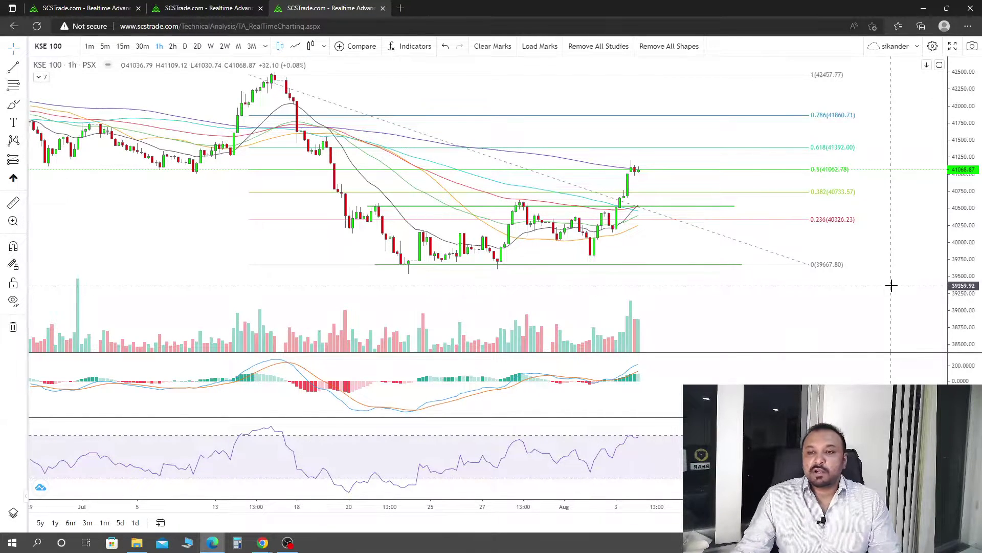
Examine the hourly KSE 100 chart's RSI pane at full size and restore the combined chart layout.
scroll(860, 276, "up", 3)
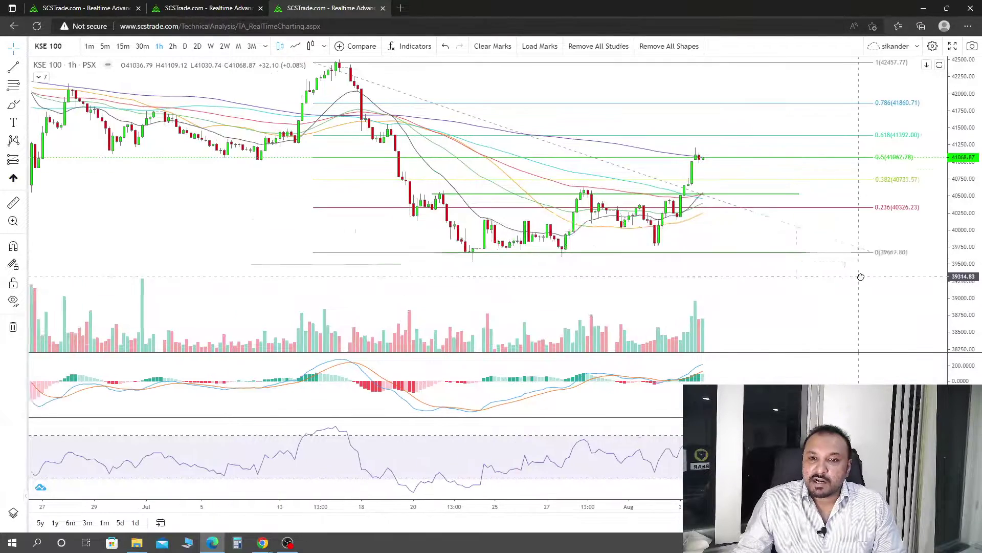
left_click_drag(965, 307, 964, 245)
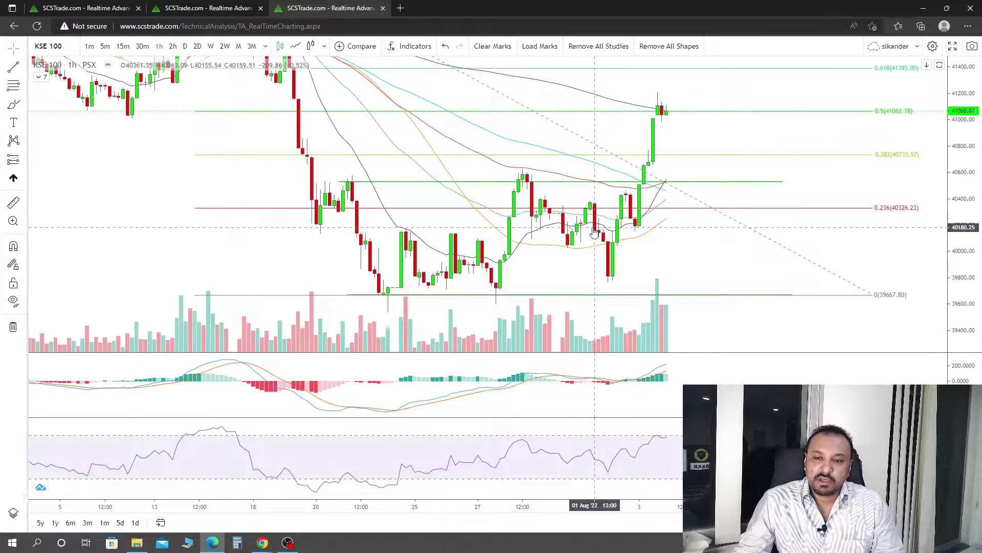
double_click(634, 463)
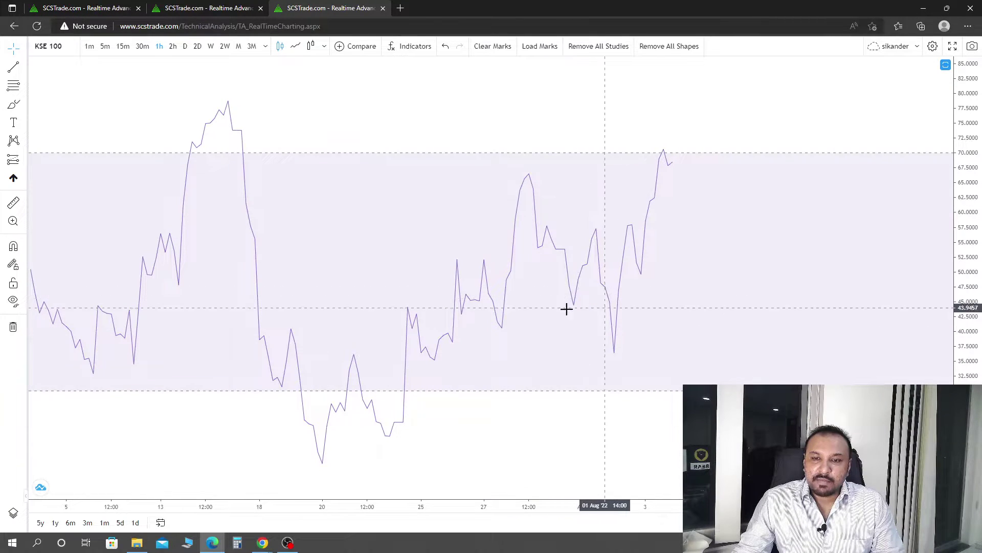
double_click(661, 306)
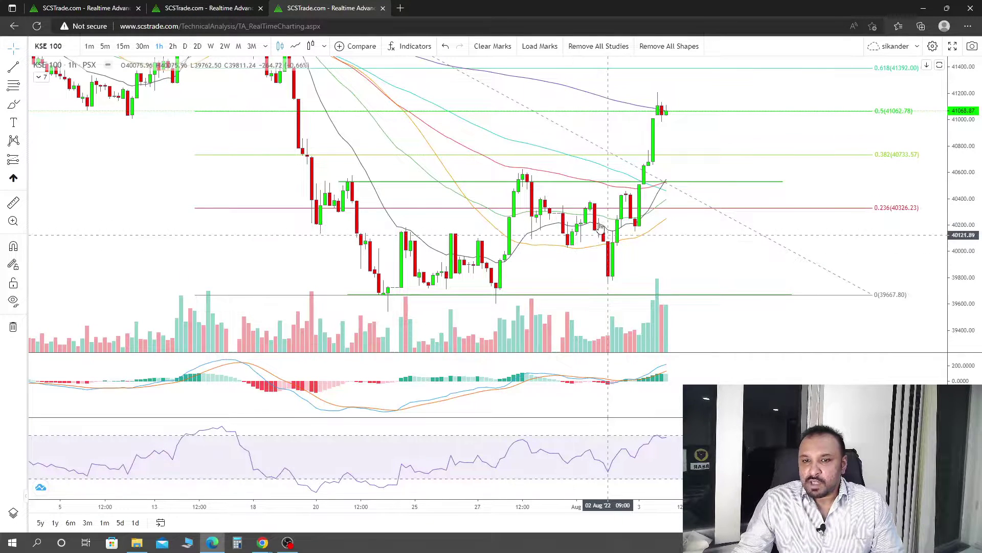
double_click(670, 450)
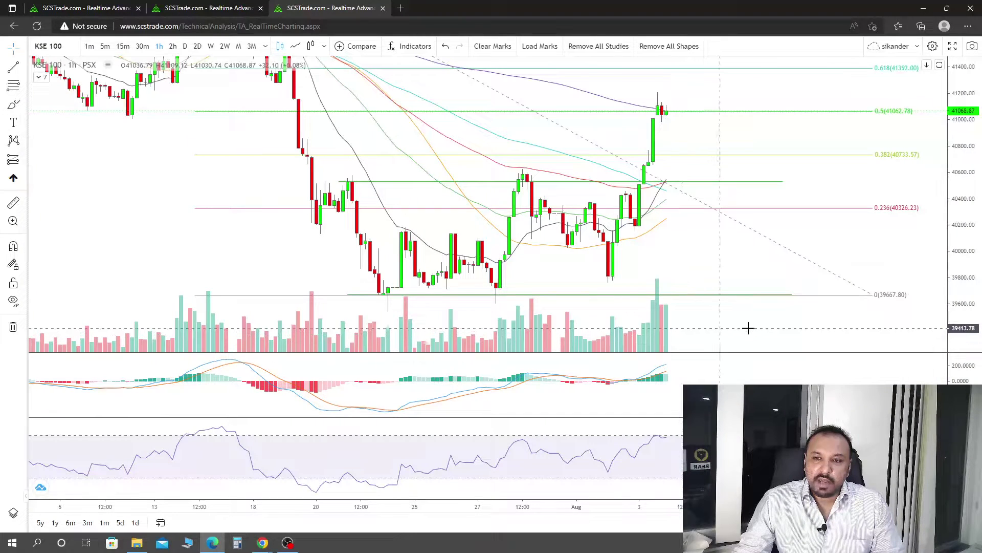
Examine the hourly candles since mid-July against the moving averages and Fibonacci retracement levels.
scroll(747, 328, "down", 2)
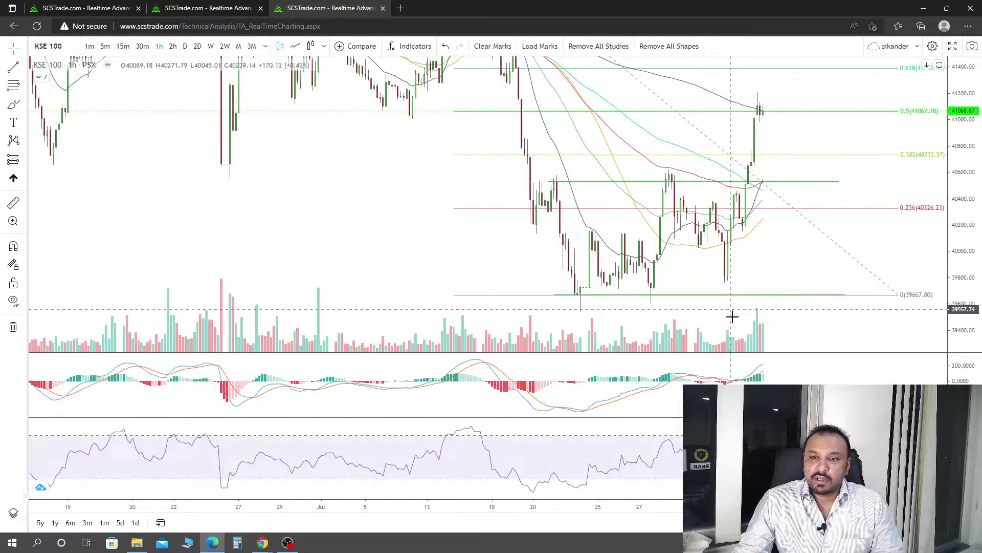
scroll(733, 314, "up", 2)
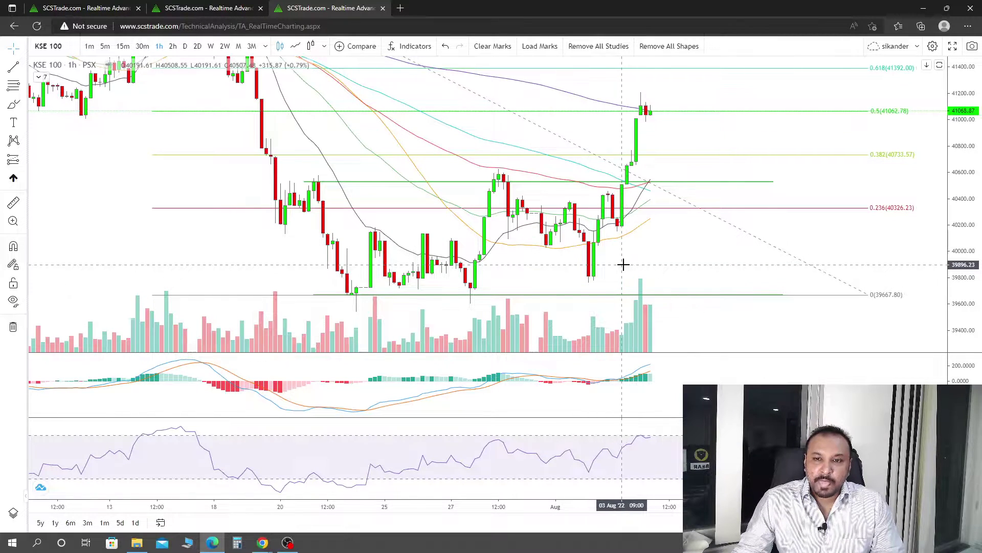
left_click_drag(623, 264, 647, 259)
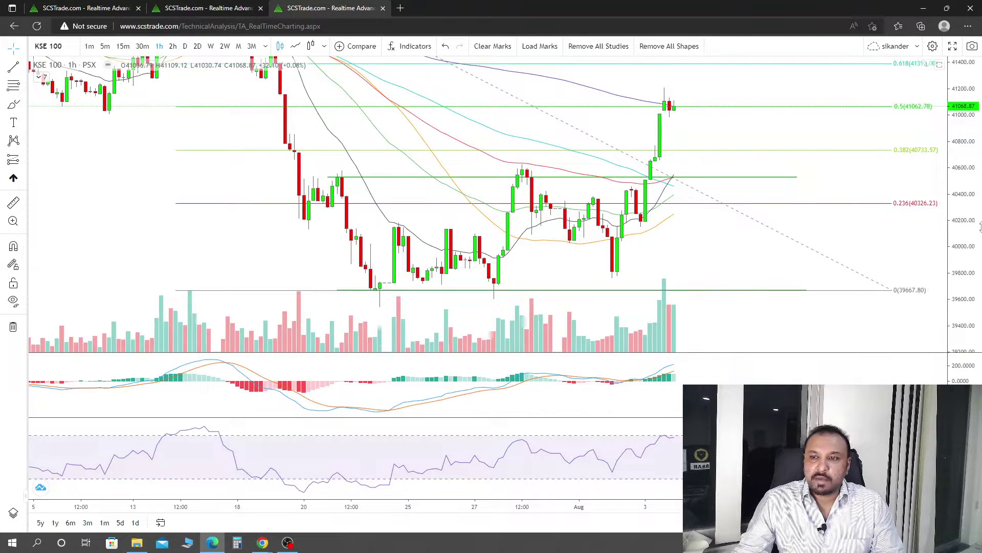
scroll(508, 235, "down", 2)
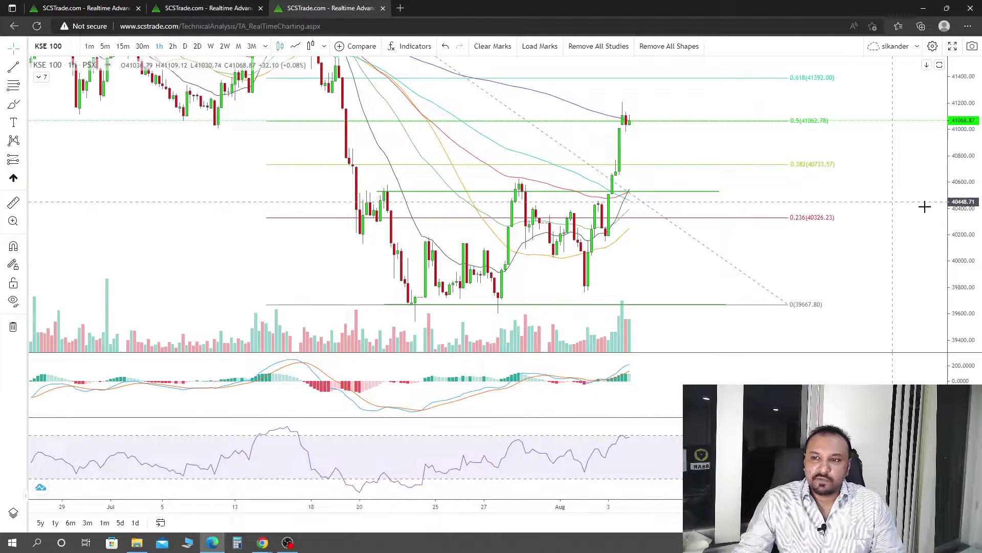
left_click_drag(964, 212, 882, 257)
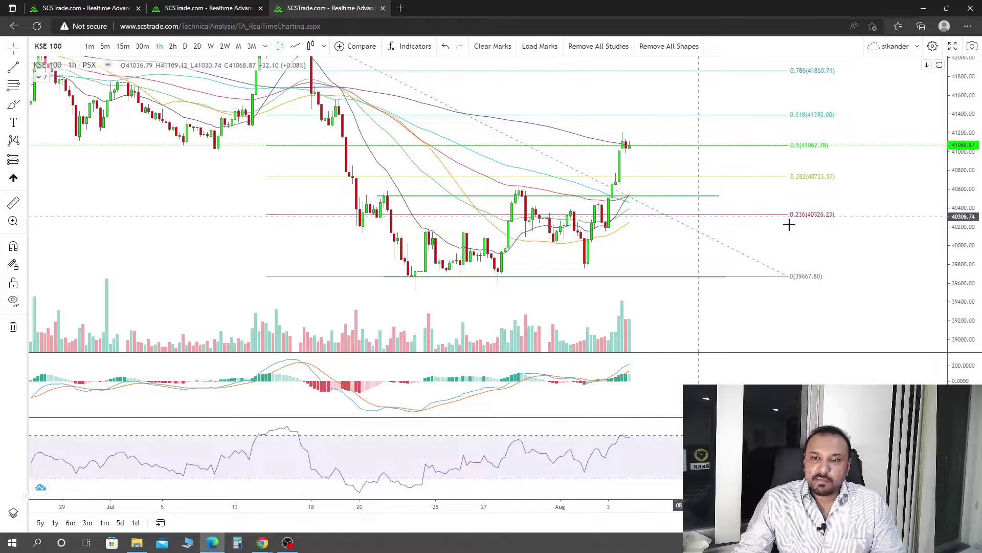
left_click_drag(795, 239, 766, 270)
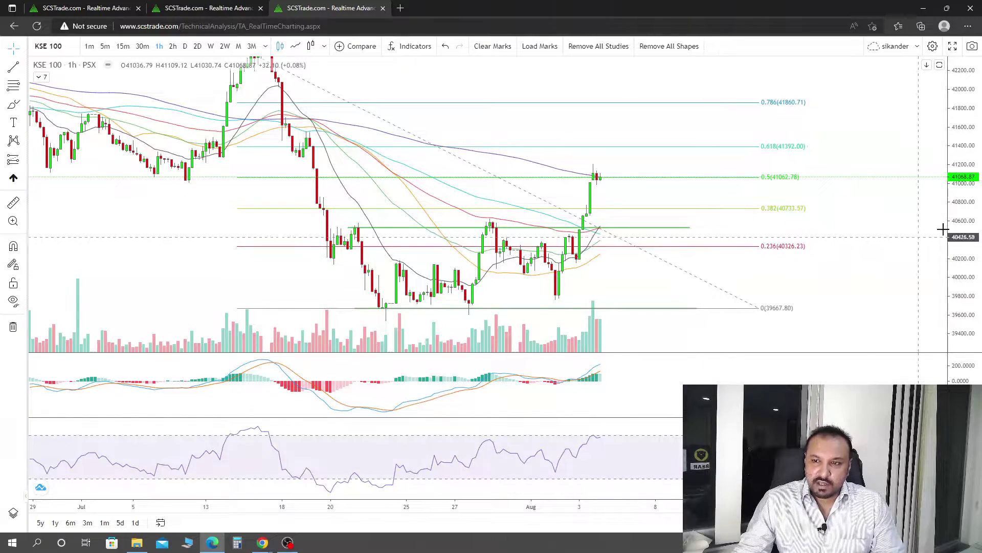
Review the hourly chart's price history back to April and compare the latest rally with the Fibonacci levels.
scroll(847, 287, "down", 3)
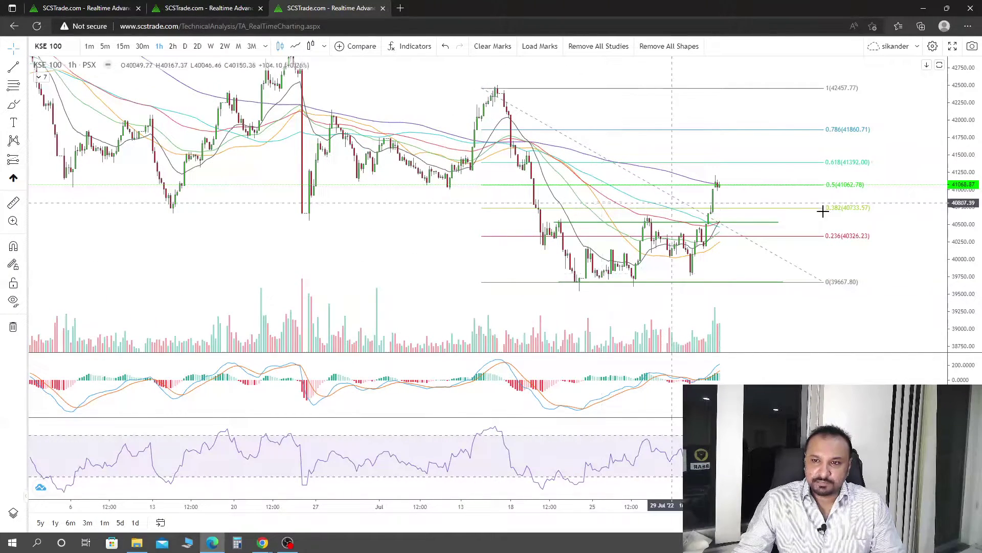
left_click_drag(893, 153, 811, 246)
scroll(811, 246, "down", 4)
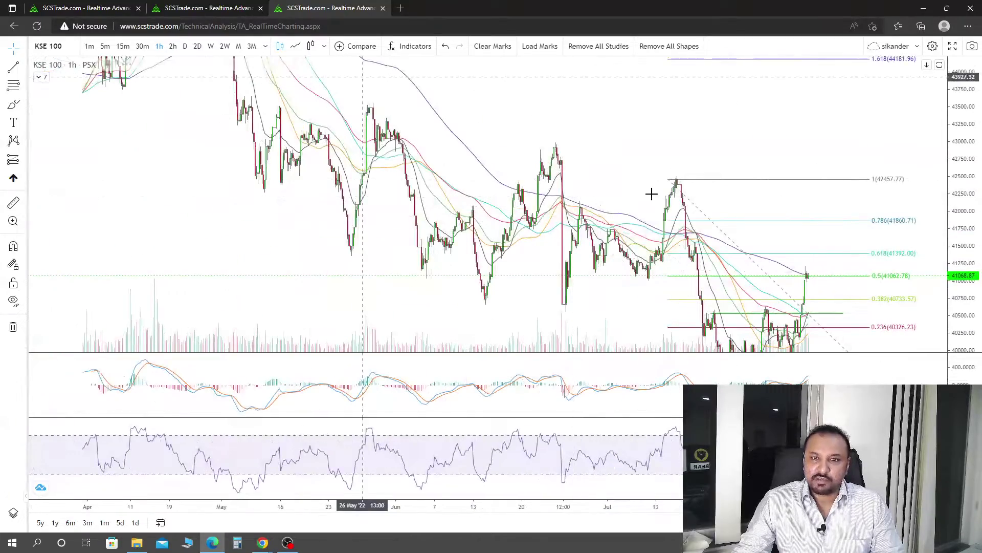
left_click_drag(813, 143, 680, 73)
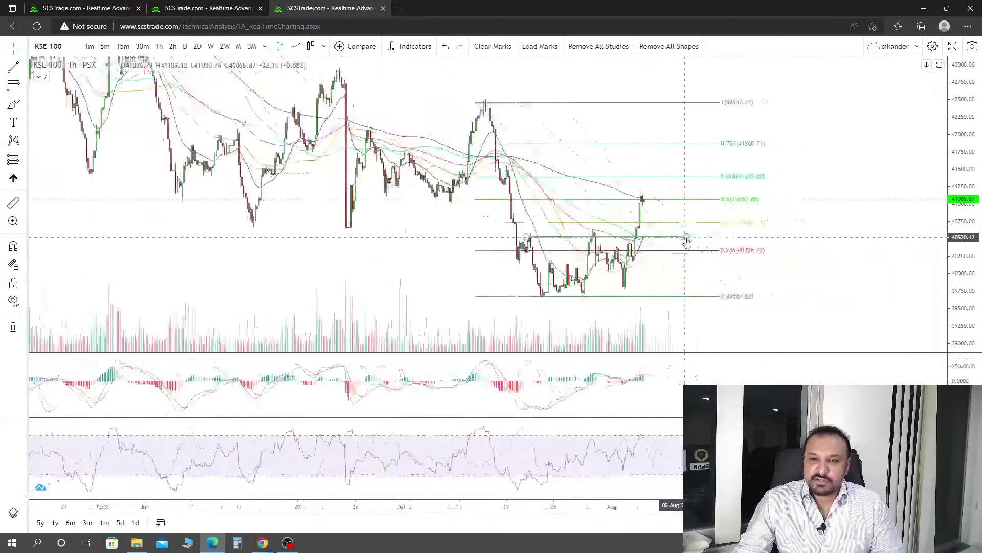
left_click_drag(693, 272, 793, 257)
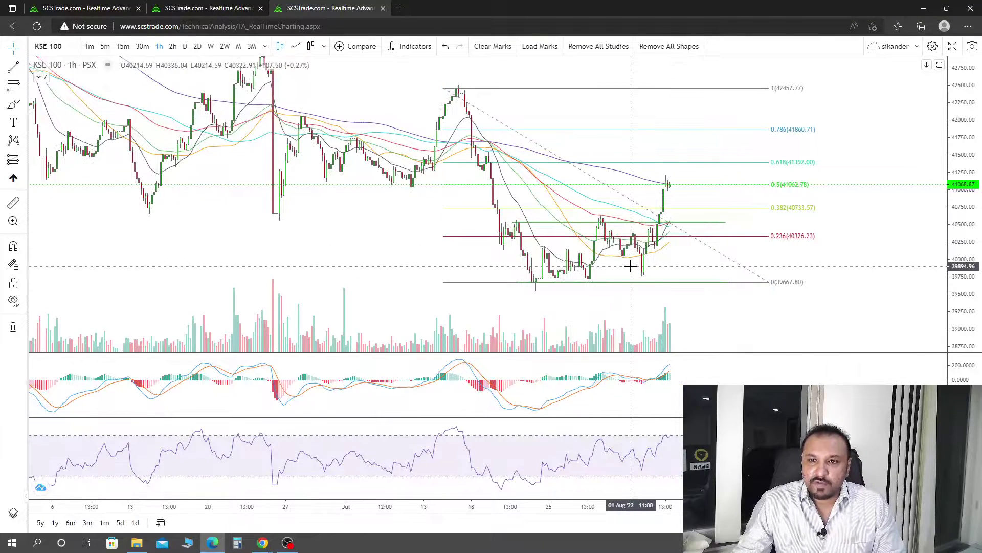
scroll(631, 265, "up", 3)
scroll(630, 265, "down", 1)
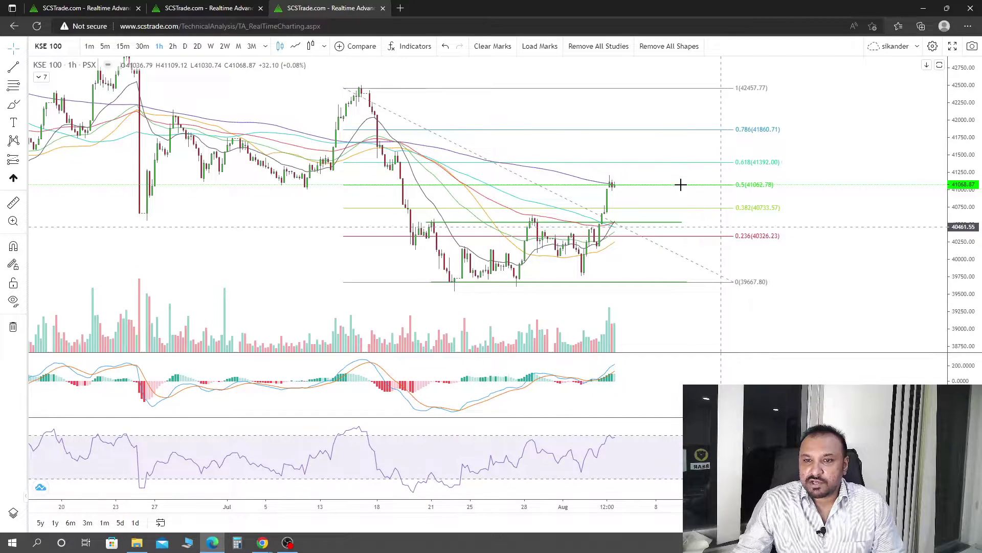
left_click_drag(641, 151, 697, 154)
scroll(695, 176, "up", 2)
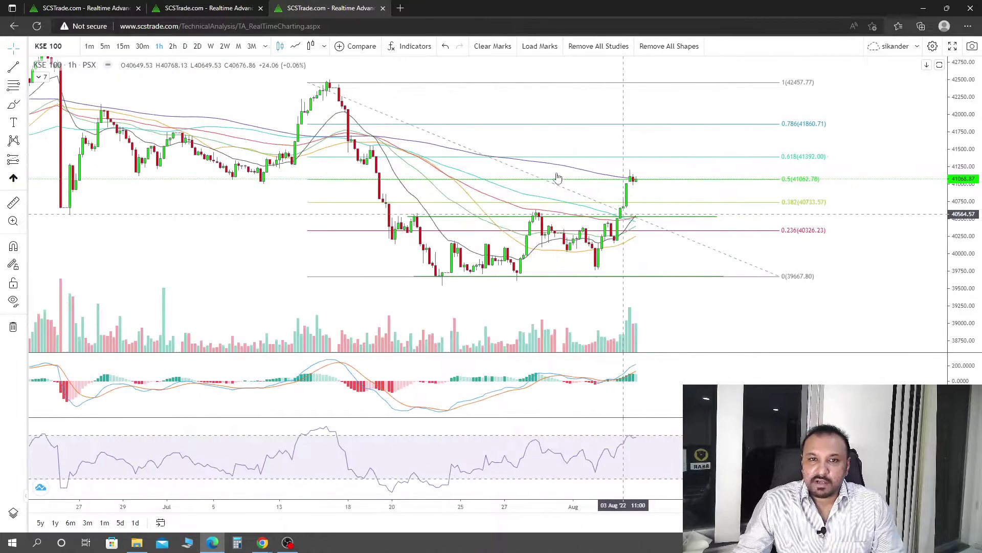
Switch to the daily KSE 100 chart, examine its MACD pane at full size and restore the layout.
left_click(201, 8)
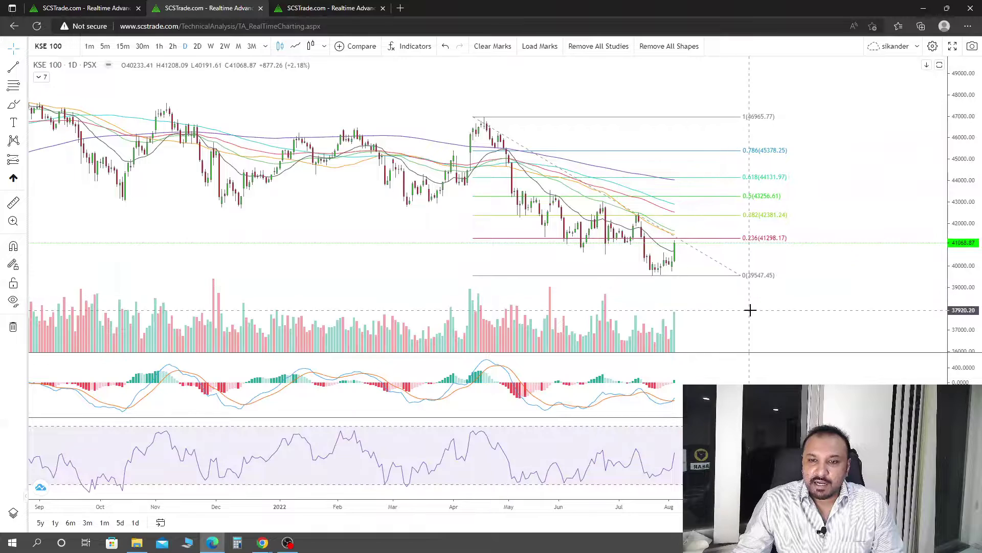
scroll(750, 309, "up", 2)
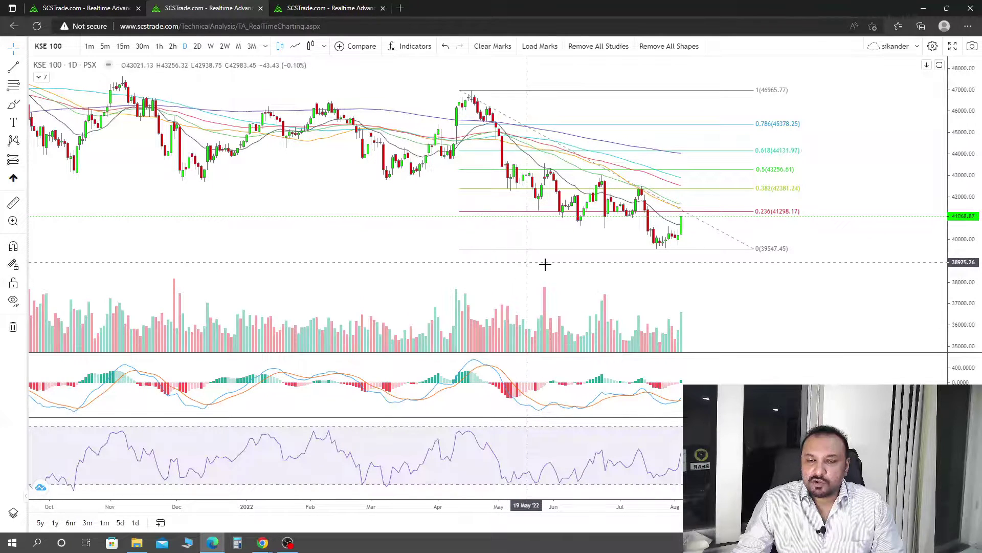
left_click_drag(562, 266, 496, 266)
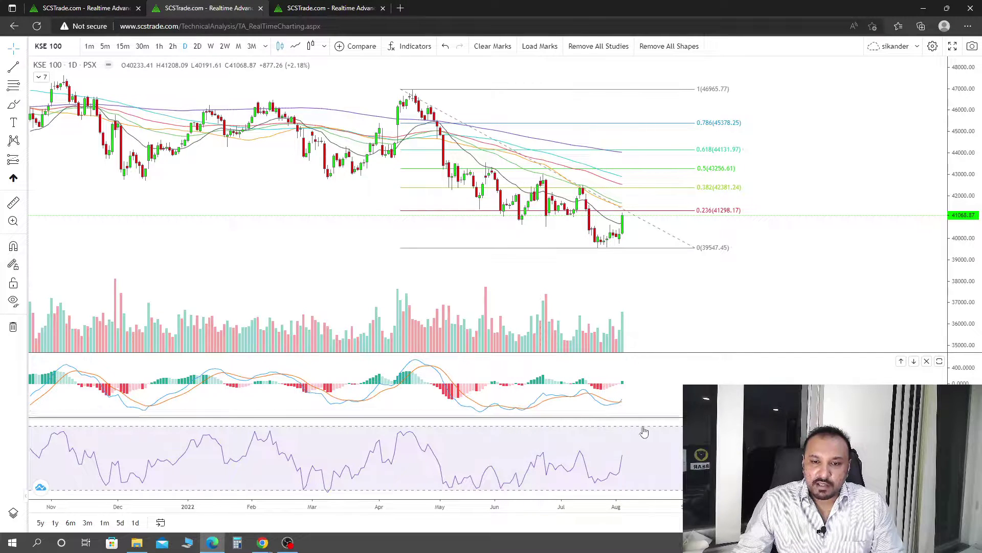
double_click(603, 384)
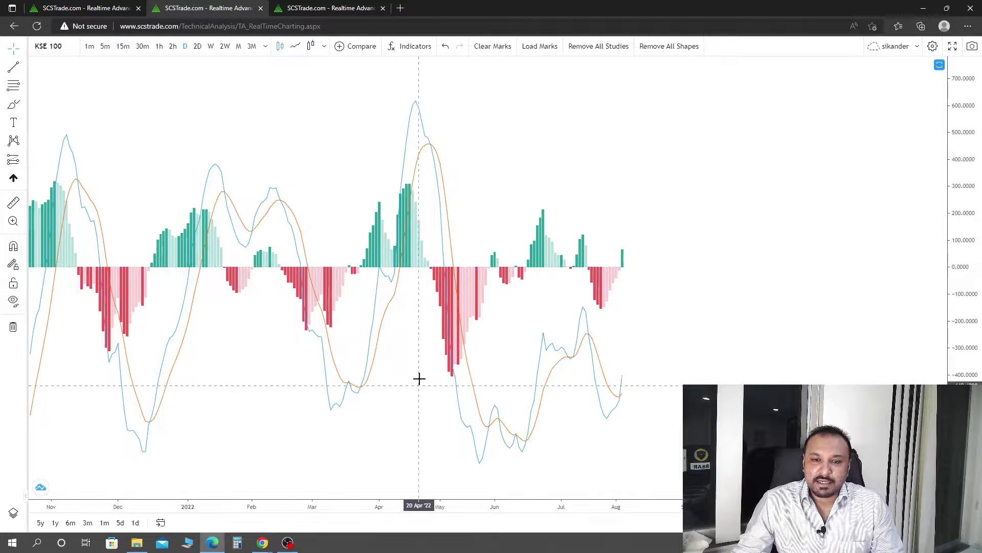
double_click(711, 323)
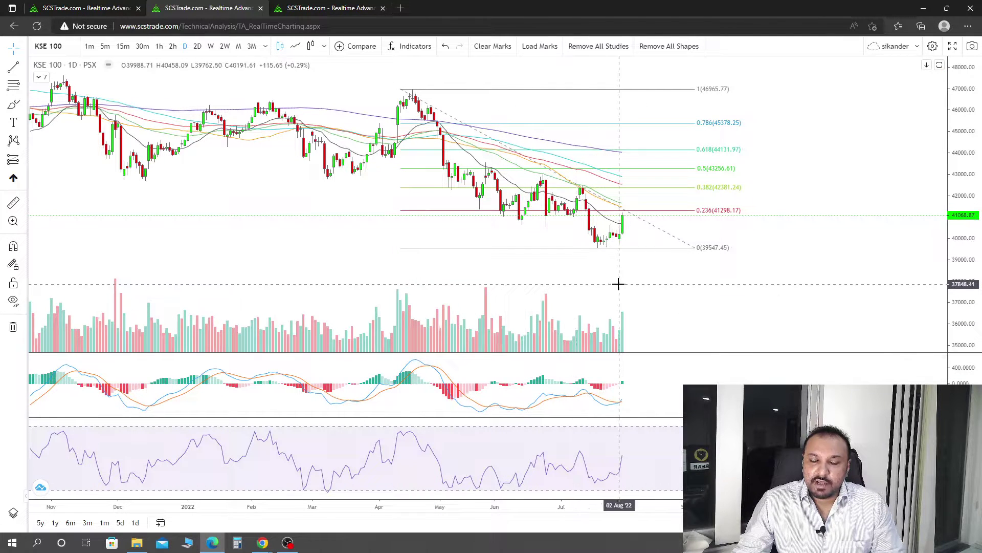
Examine the latest daily candles against the moving averages and the Fibonacci retracement drawn from the April peak.
scroll(684, 291, "down", 2)
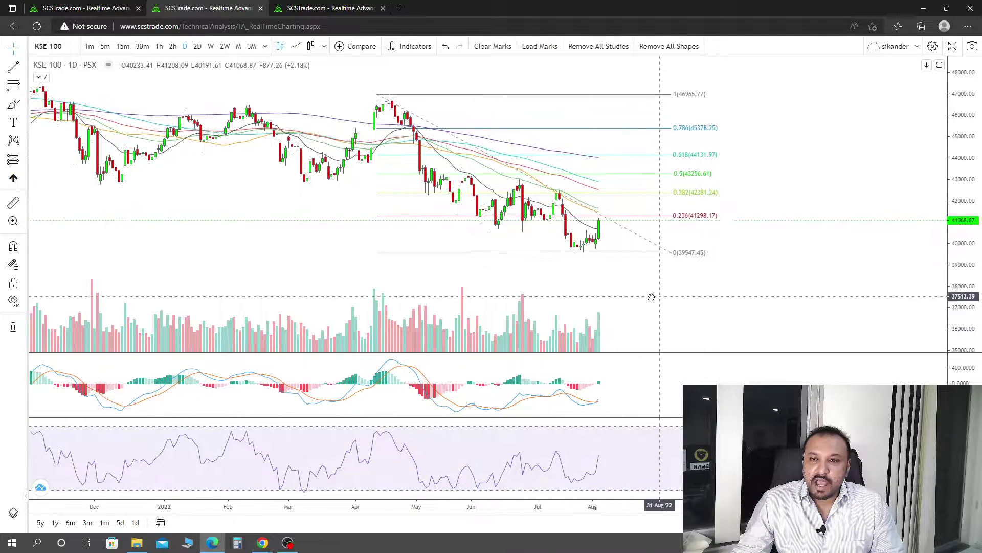
scroll(783, 309, "down", 1)
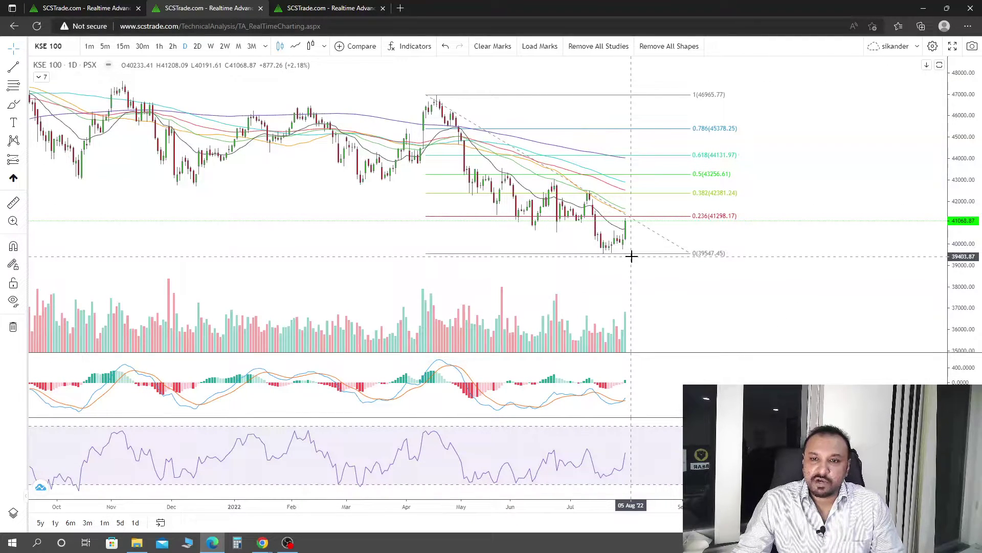
scroll(930, 314, "up", 2)
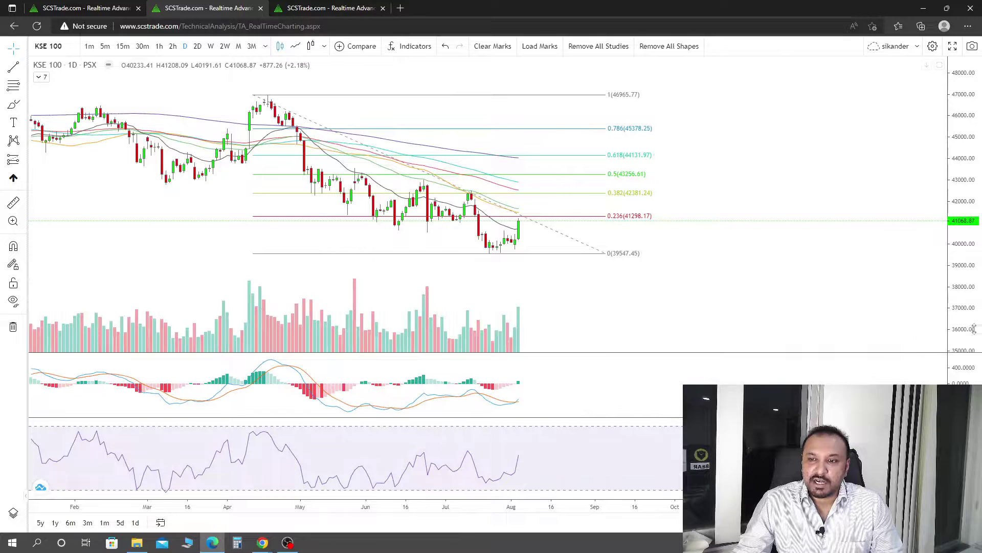
left_click_drag(976, 328, 975, 301)
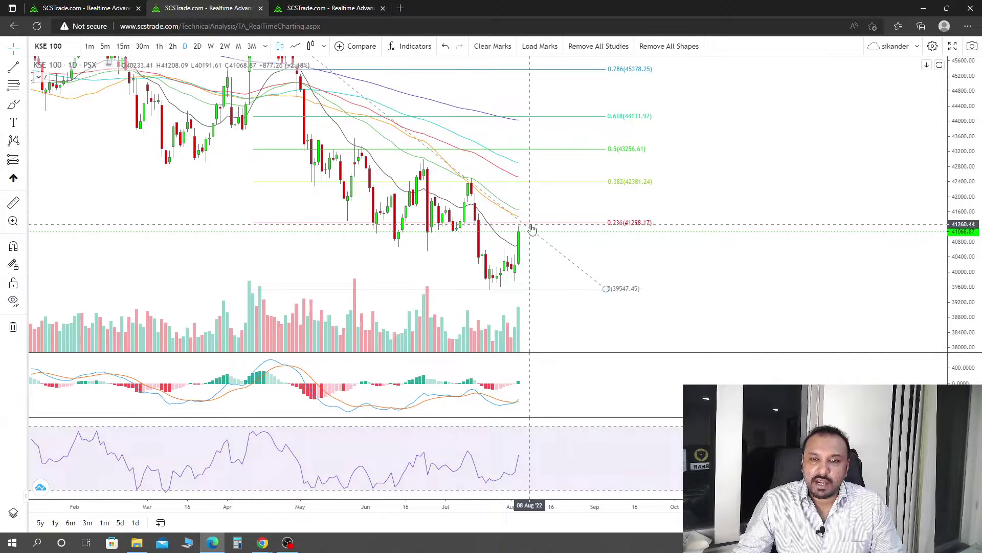
scroll(688, 299, "down", 2)
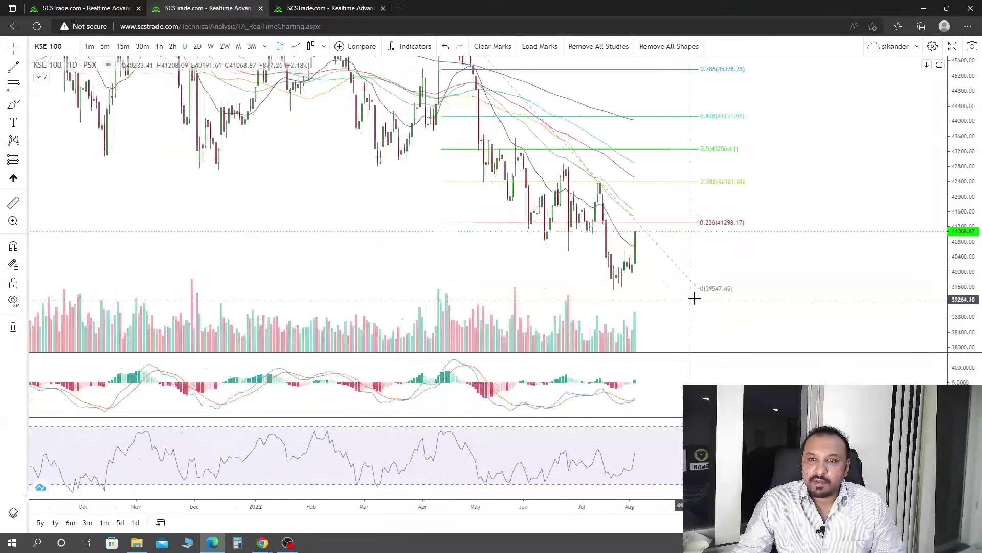
left_click_drag(962, 215, 947, 270)
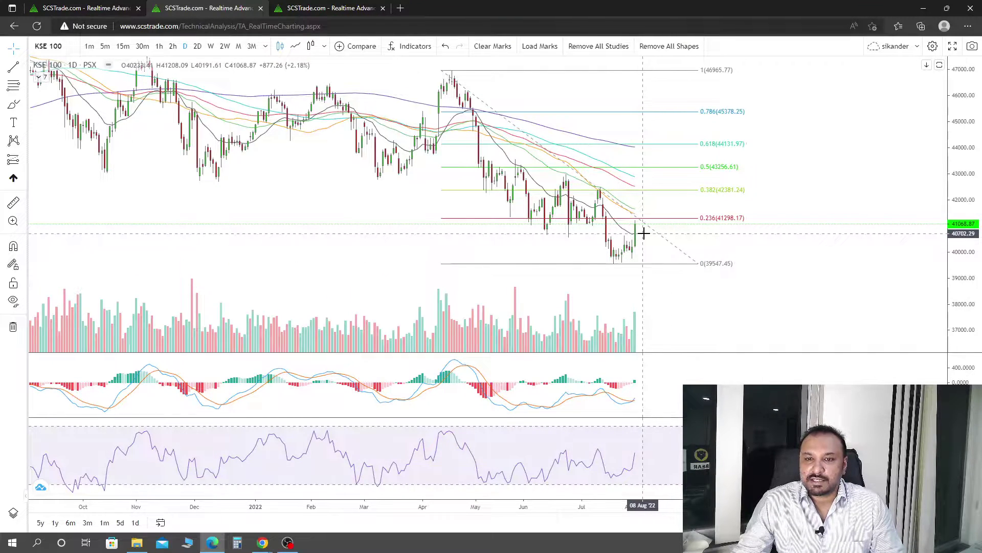
left_click_drag(759, 234, 831, 248)
scroll(557, 285, "up", 3)
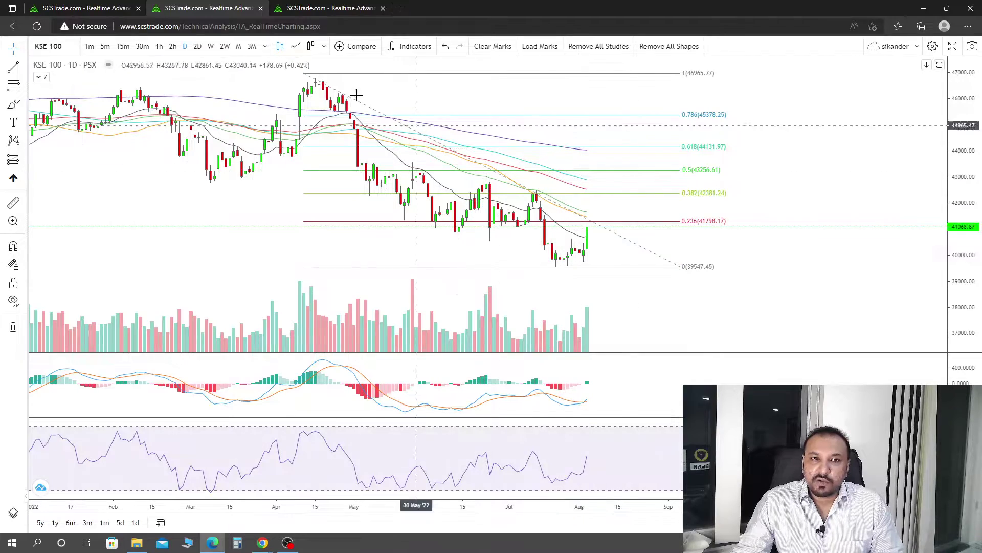
Switch to the weekly KSE 100 chart and examine its candles from 2021 onward.
left_click(211, 46)
scroll(716, 287, "up", 3)
scroll(640, 266, "up", 3)
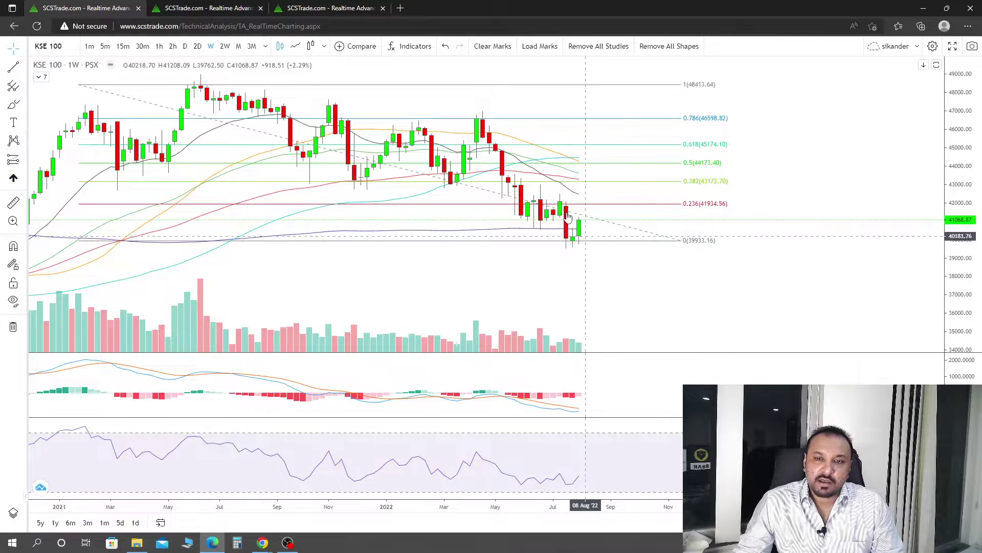
Compare the latest candles on the hourly and weekly charts with the daily chart's trend since April.
left_click(374, 12)
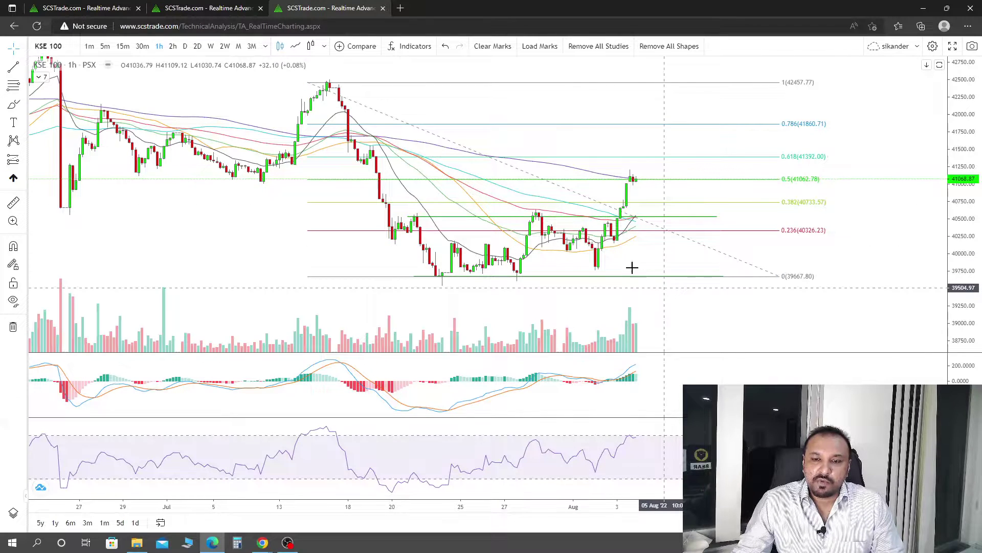
key("ctrl+1")
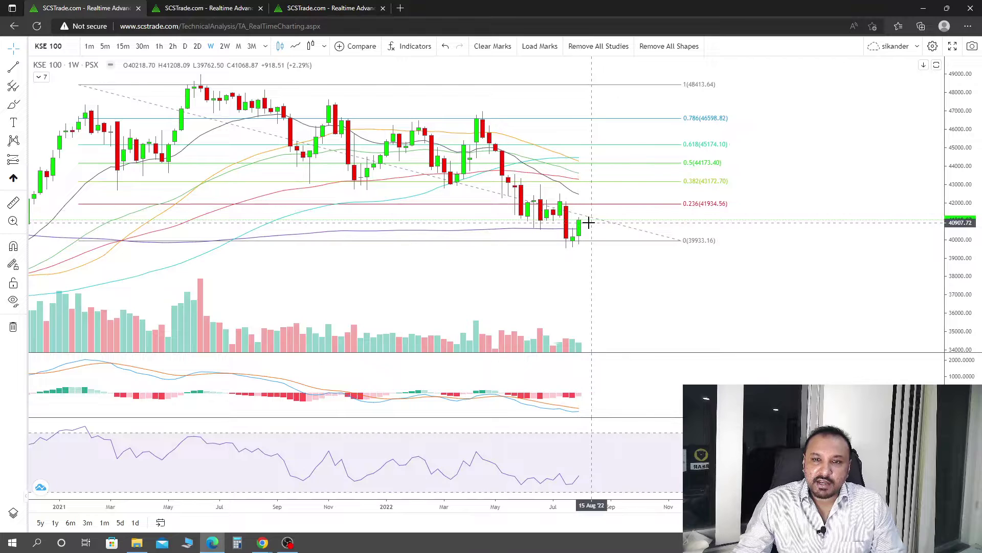
key("ctrl+2")
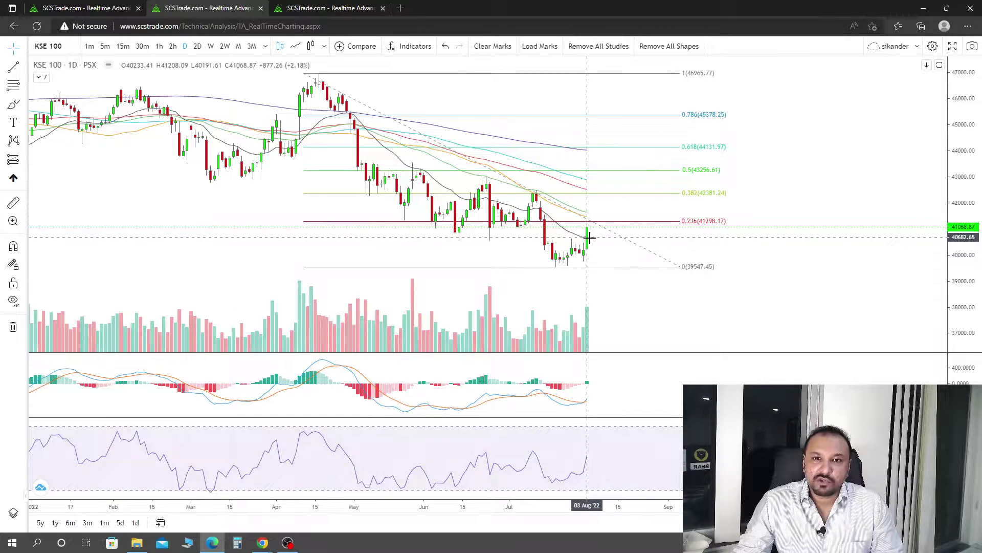
left_click_drag(634, 296, 691, 303)
scroll(594, 265, "up", 4)
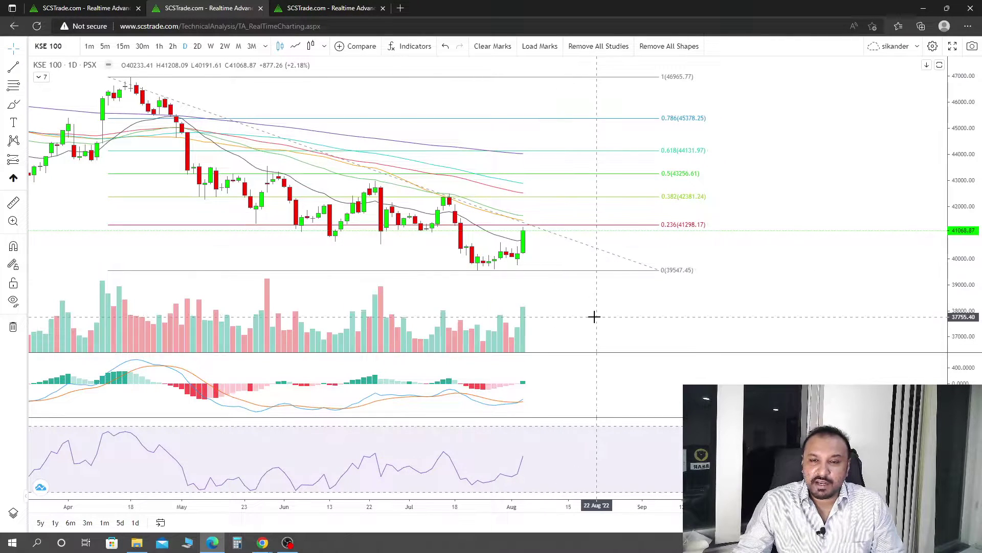
scroll(620, 312, "down", 3)
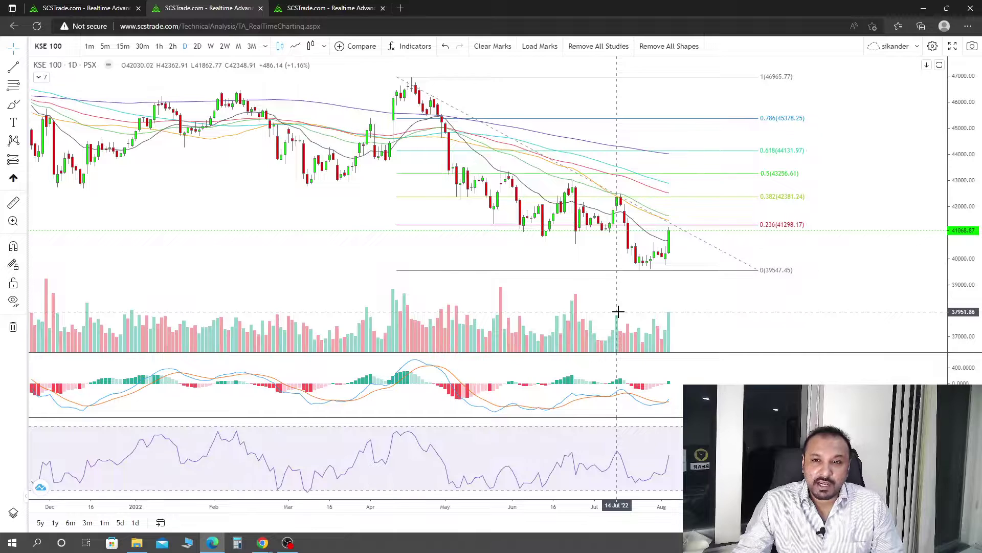
Check the weekly and hourly KSE 100 charts, and examine the daily chart's latest candles up close.
scroll(644, 289, "left", 2)
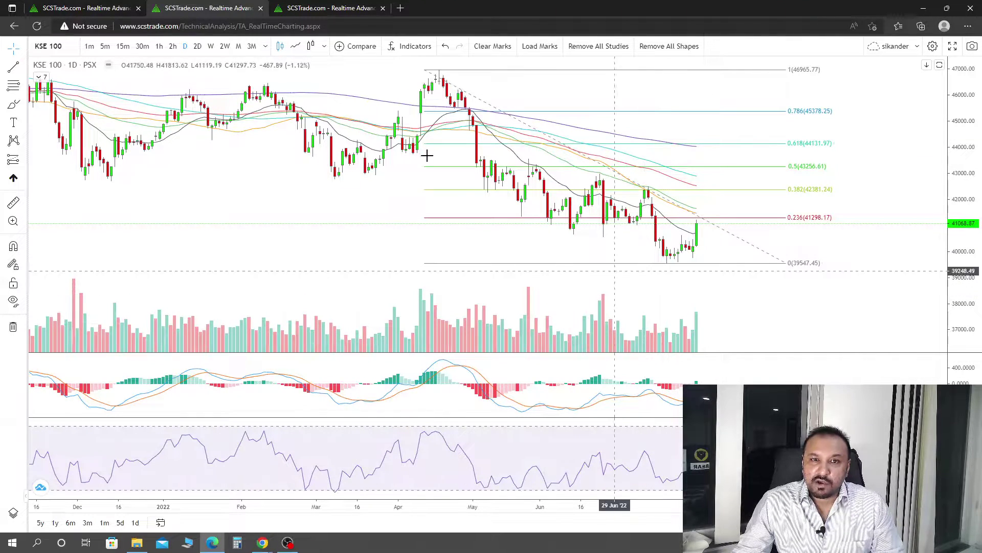
key("w")
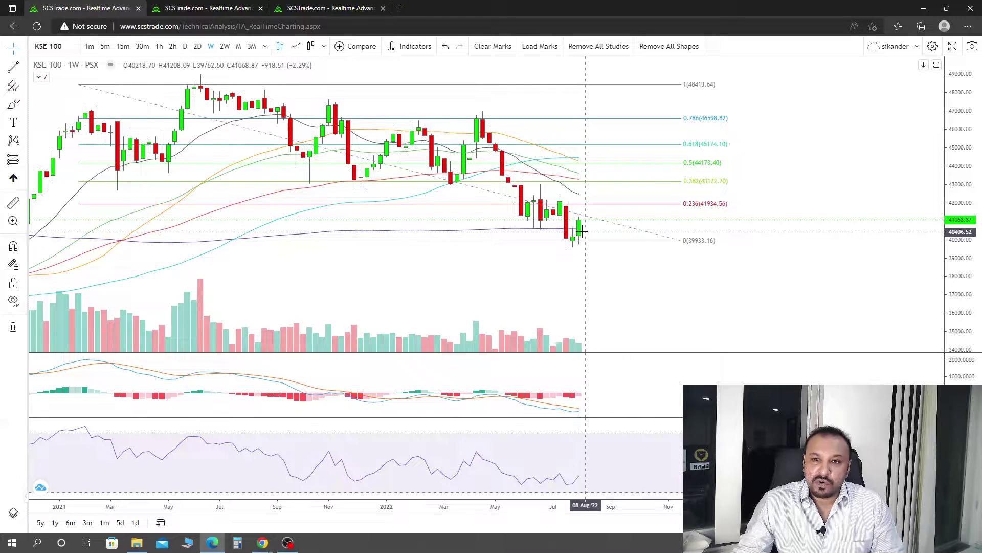
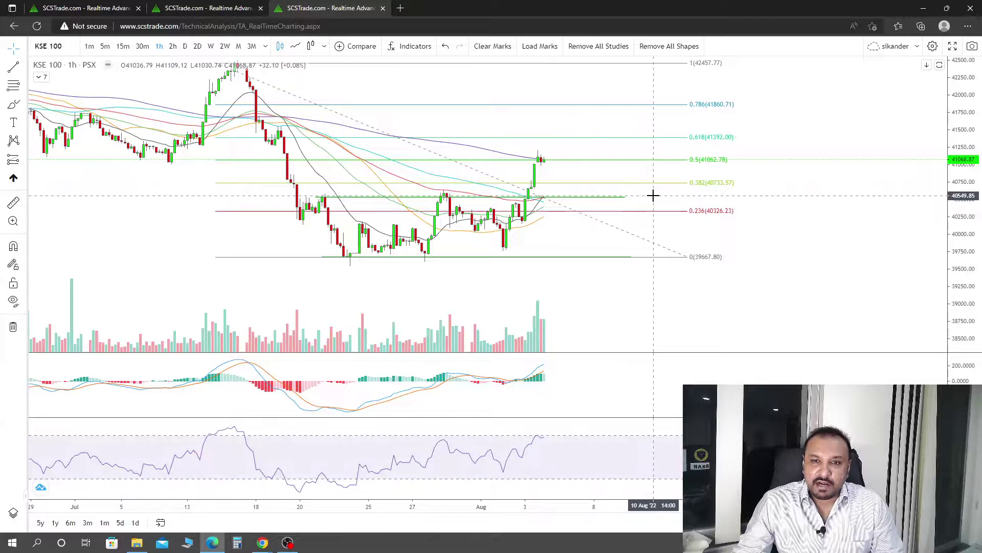
key("d")
left_click_drag(731, 299, 710, 300)
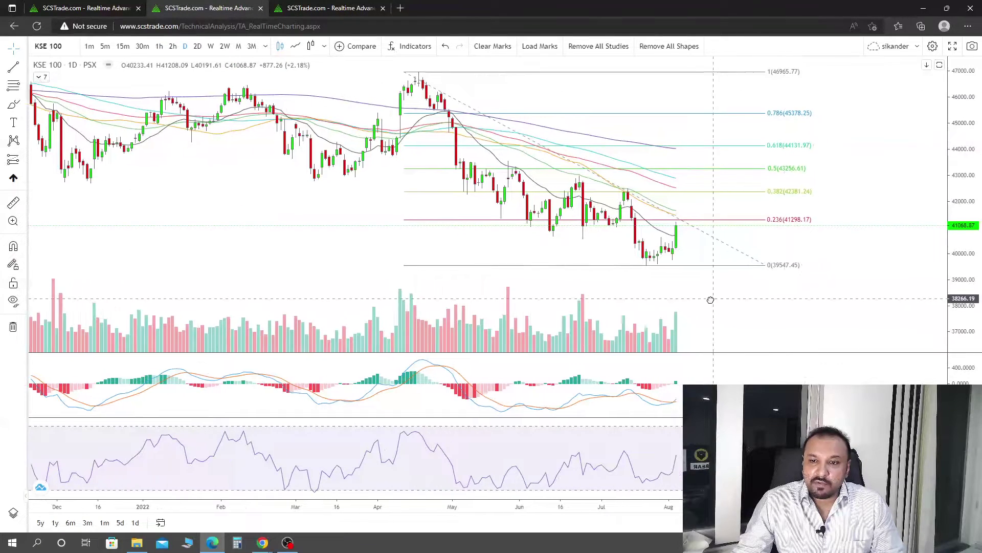
scroll(711, 299, "up", 5)
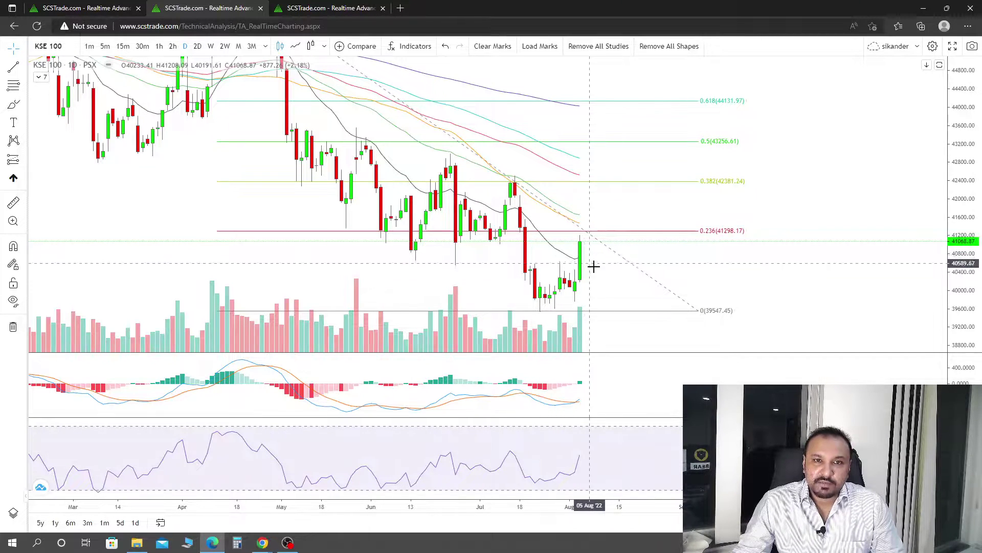
Examine the hourly chart's recent rally, and return to the daily chart with a wider price and date range.
key("ctrl+Tab")
scroll(722, 334, "down", 3)
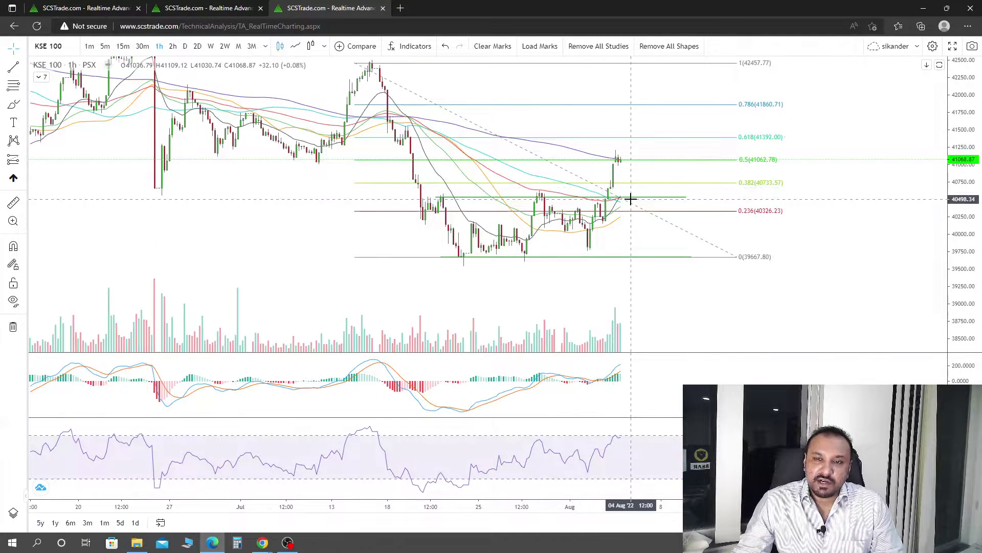
left_click(193, 5)
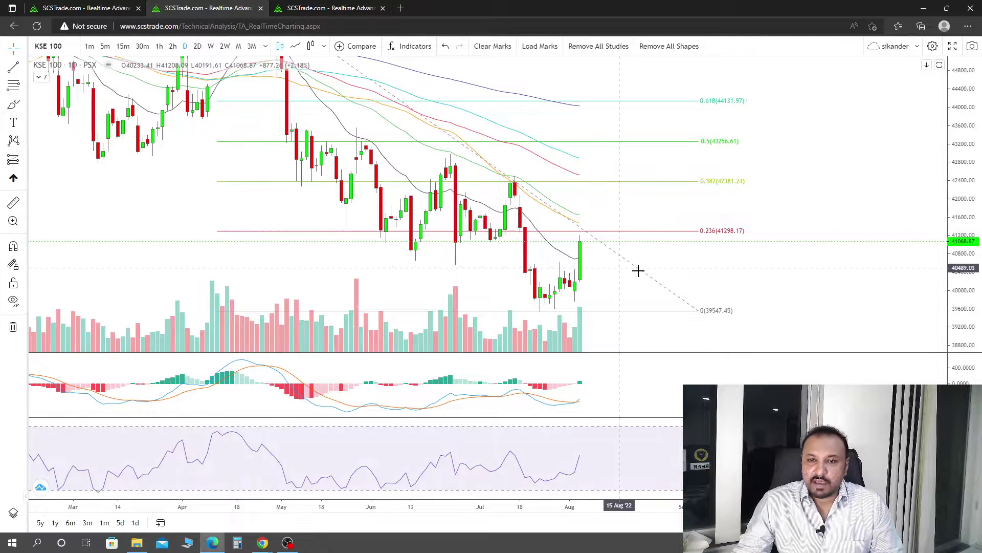
scroll(859, 247, "down", 2)
left_click_drag(966, 265, 875, 283)
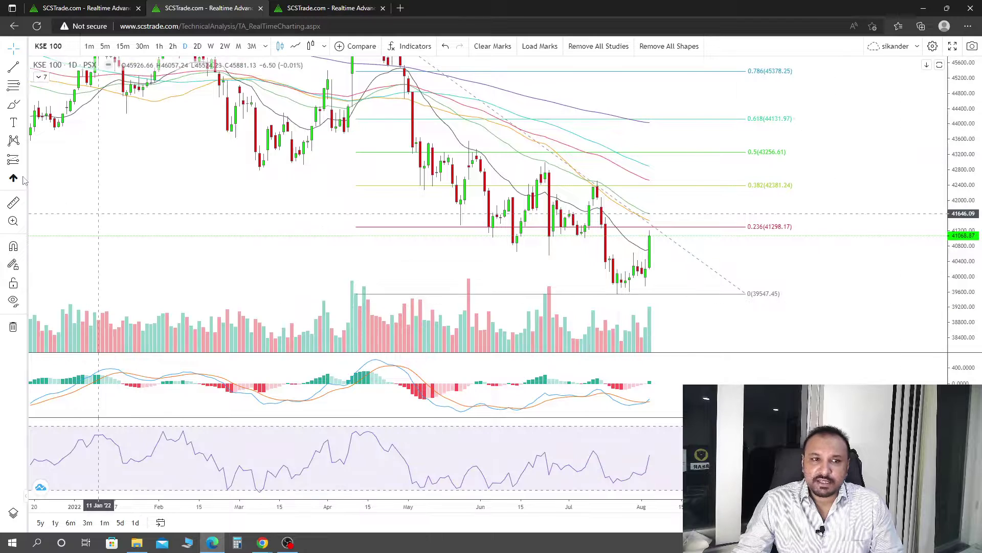
Draw a rectangle around the daily chart's 0.236 Fibonacci level, spanning about 41,056 to 41,472 from 12 May, and delete it.
left_click(23, 107)
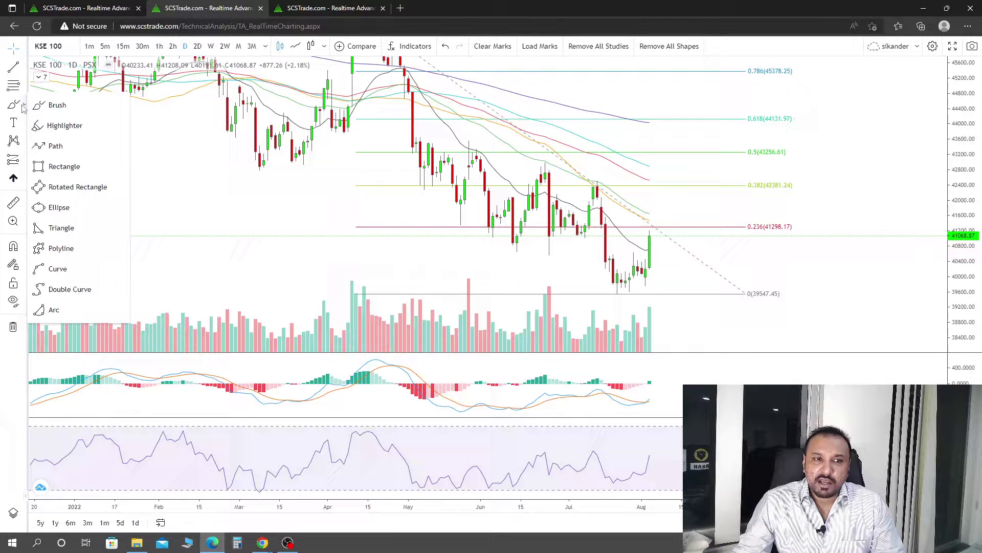
left_click(57, 164)
left_click_drag(424, 220, 766, 236)
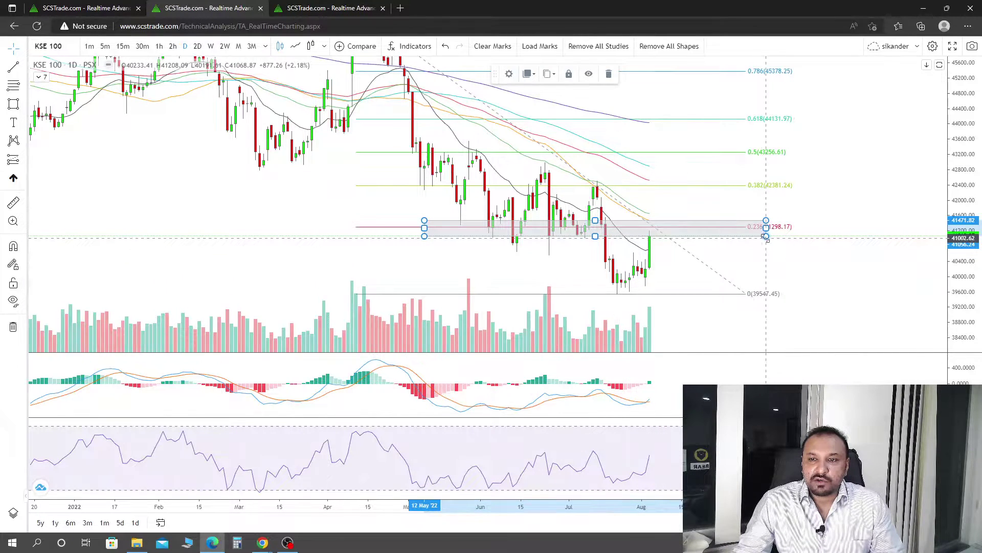
left_click(609, 75)
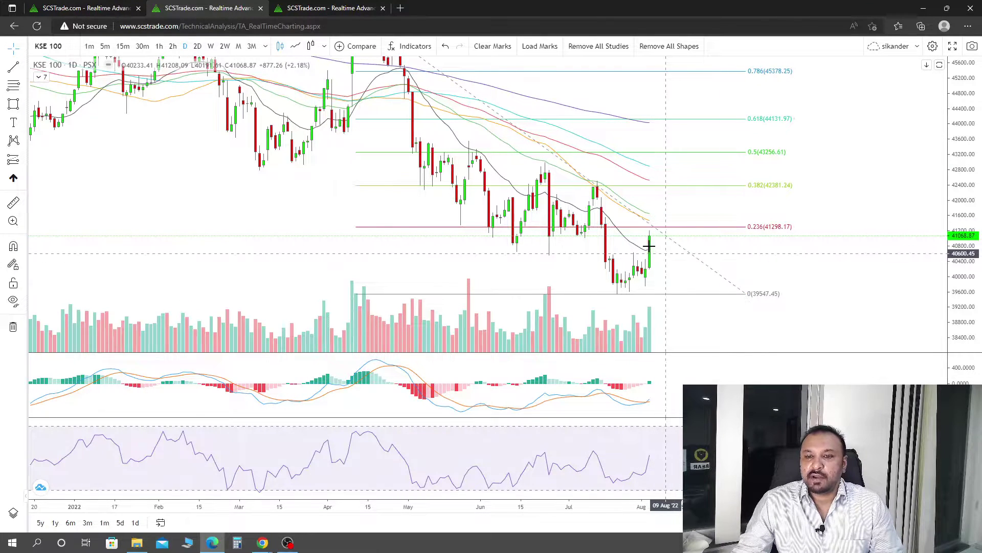
Examine the latest daily candles between the 0 and 0.236 Fibonacci levels and the short-term moving averages.
scroll(681, 266, "up", 2)
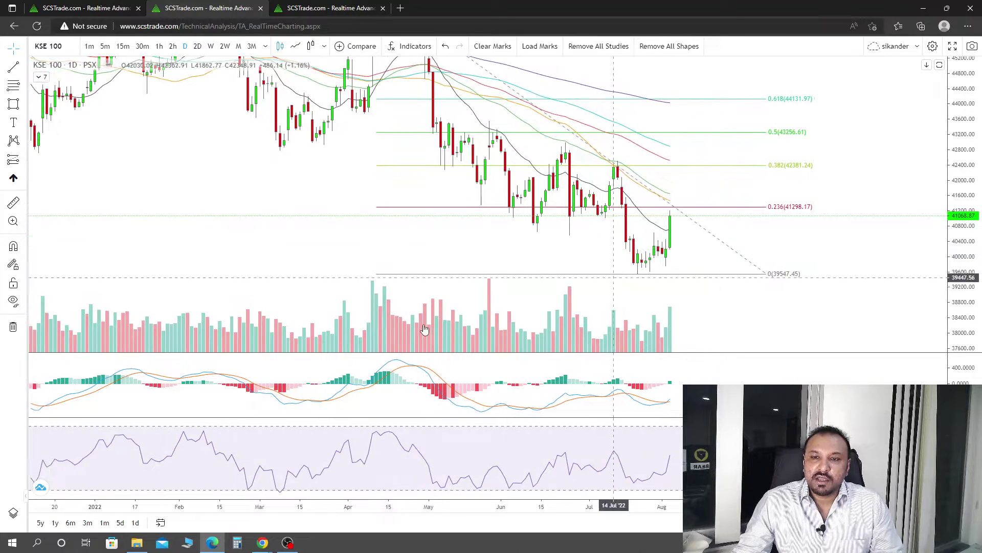
left_click_drag(614, 271, 421, 287)
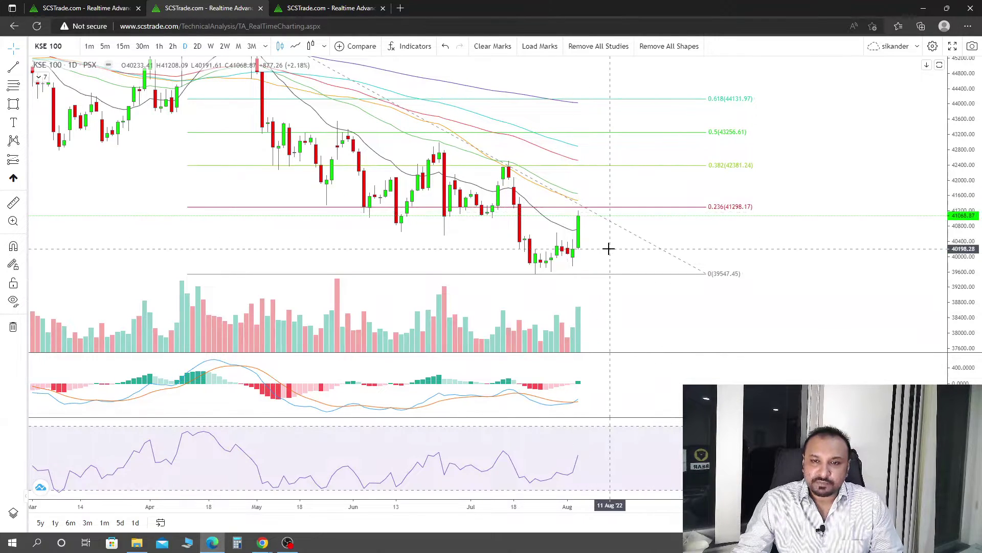
left_click_drag(625, 252, 633, 244)
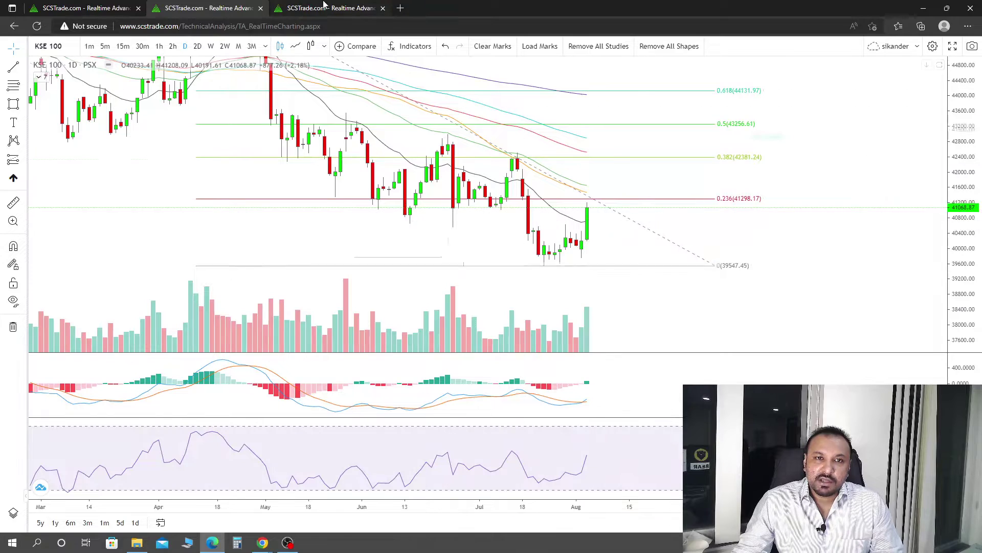
Switch to the hourly chart and examine the July decline and latest rally against the Fibonacci retracement.
key("ctrl+Tab")
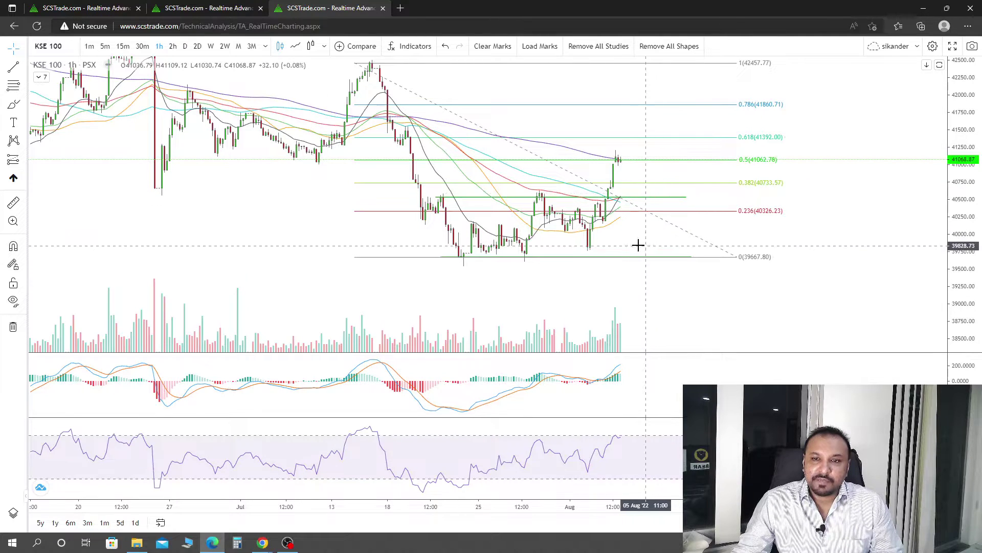
scroll(636, 241, "up", 2)
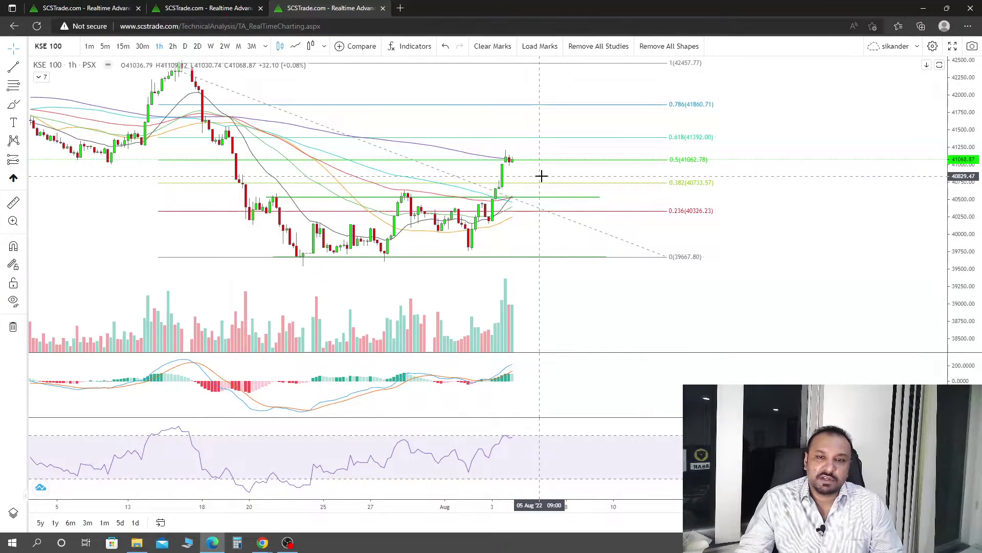
scroll(542, 176, "down", 2)
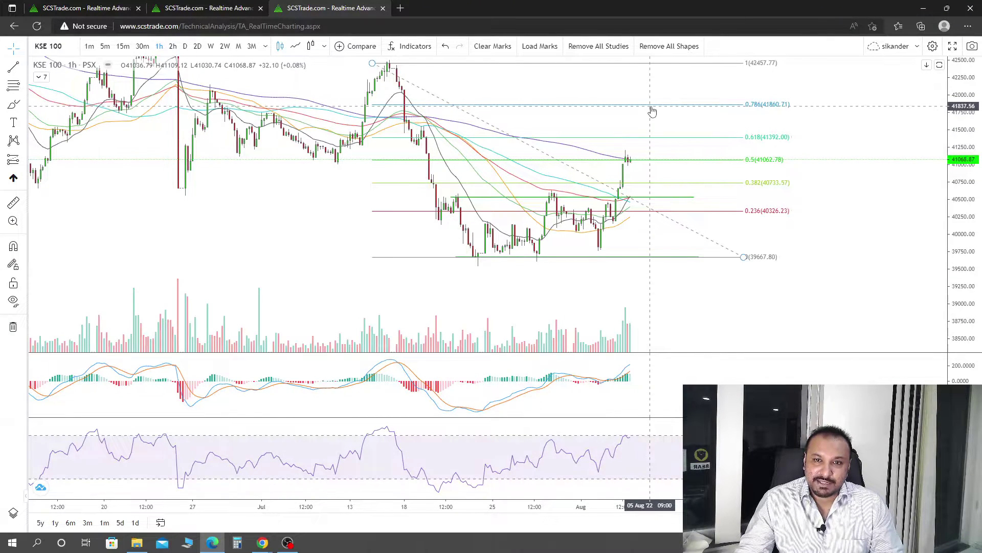
scroll(829, 154, "down", 3)
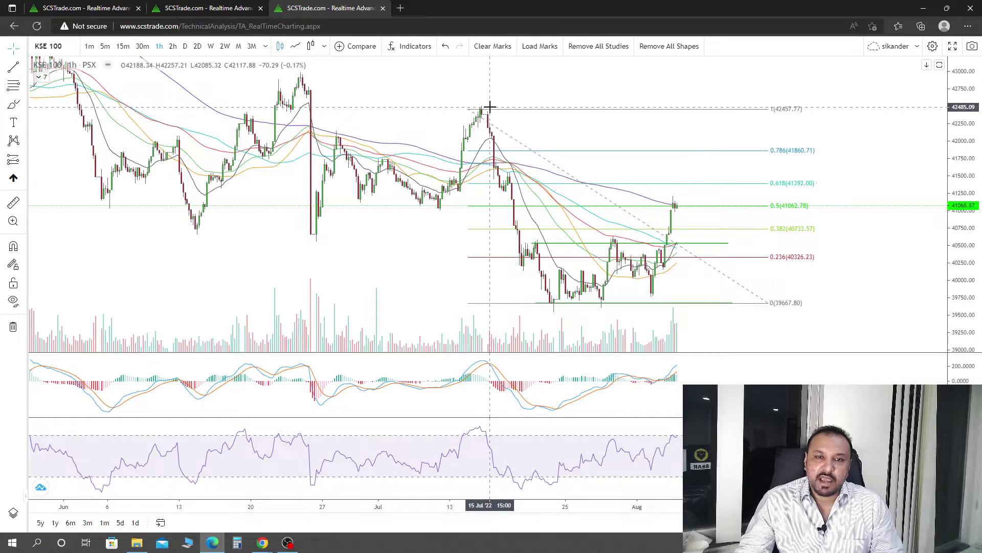
Compare the latest candles with the Fibonacci levels and moving averages across the daily, weekly and hourly charts.
left_click(207, 8)
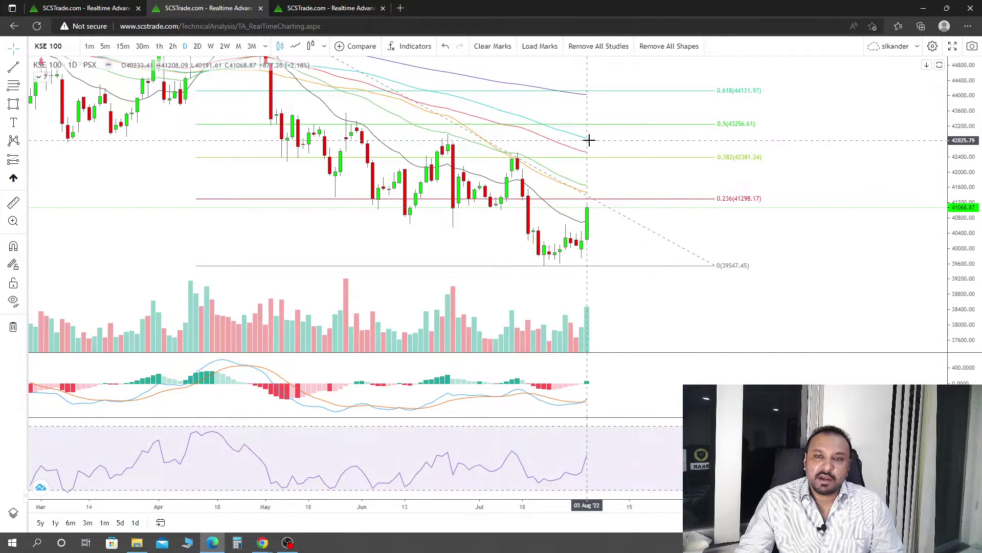
left_click(67, 4)
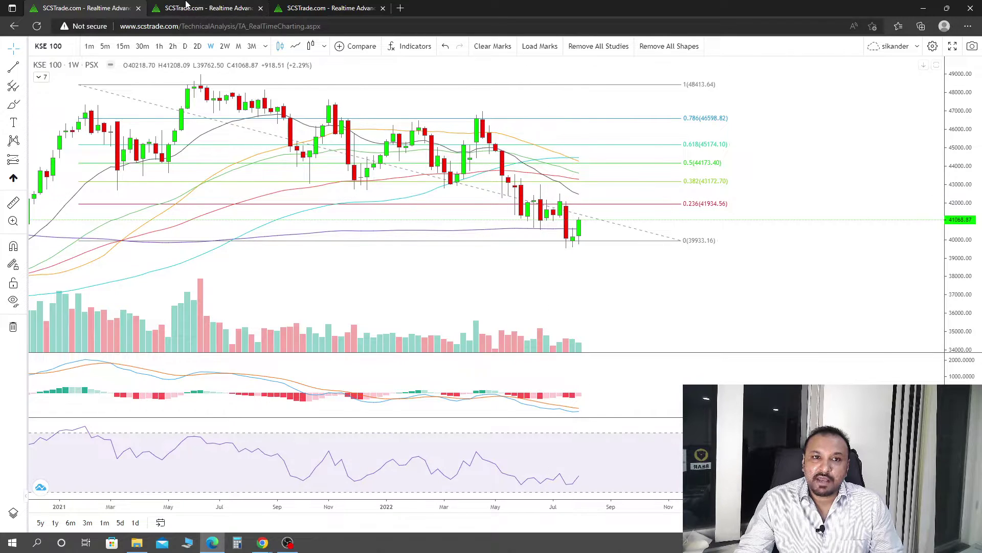
left_click(185, 46)
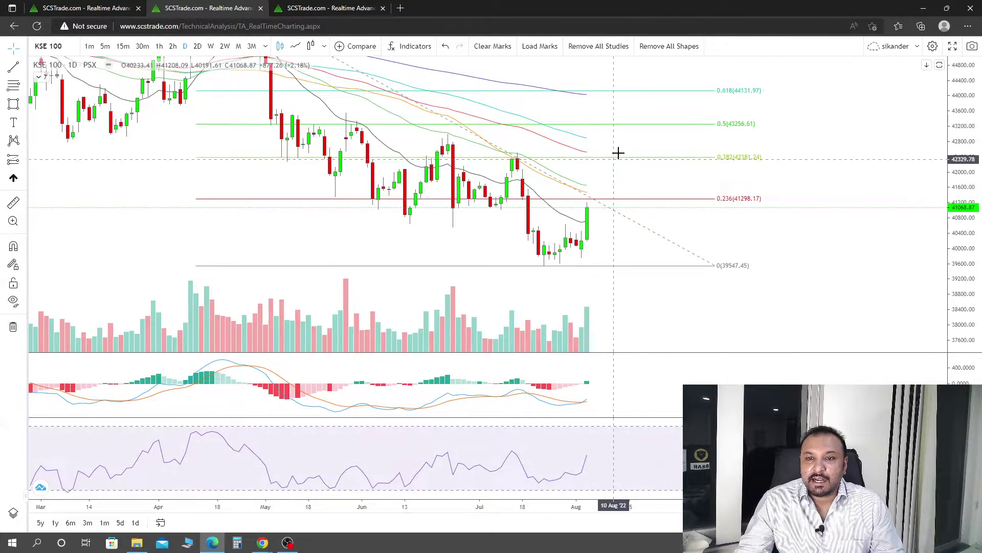
left_click(330, 8)
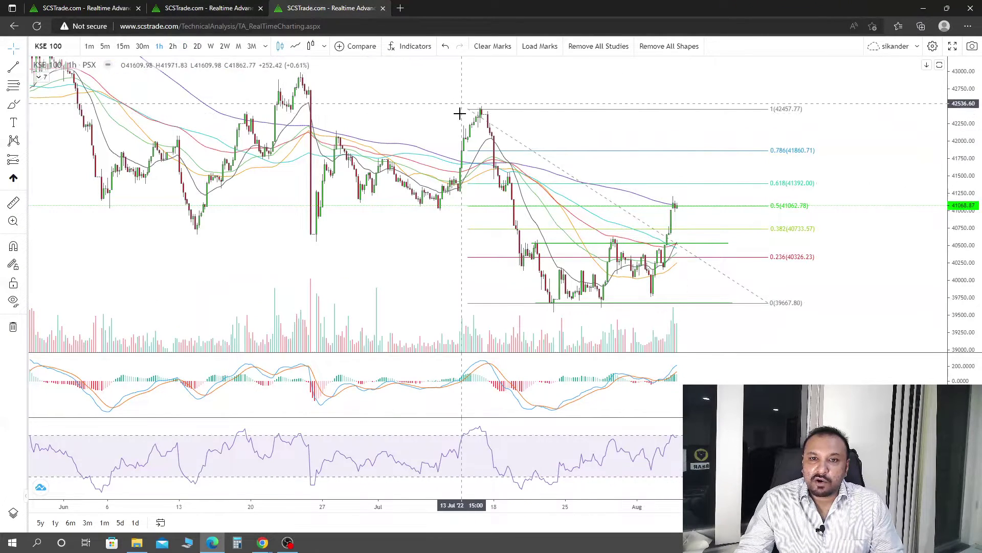
key("ctrl+1")
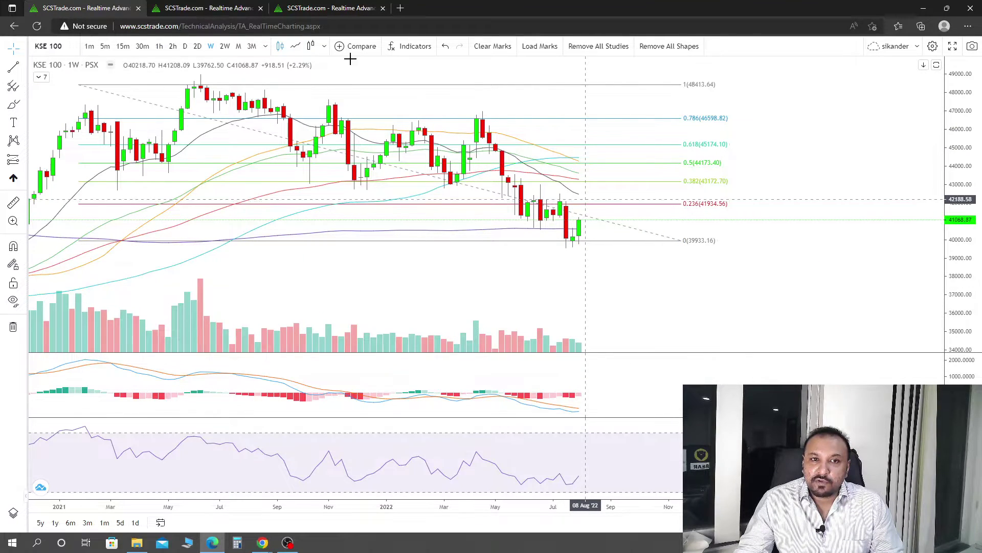
left_click(223, 5)
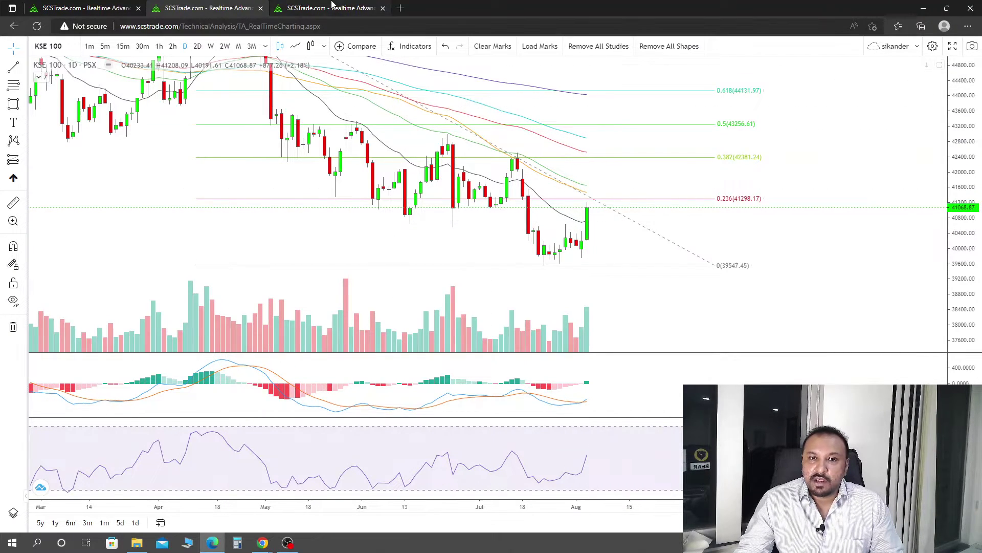
key("ctrl+Tab")
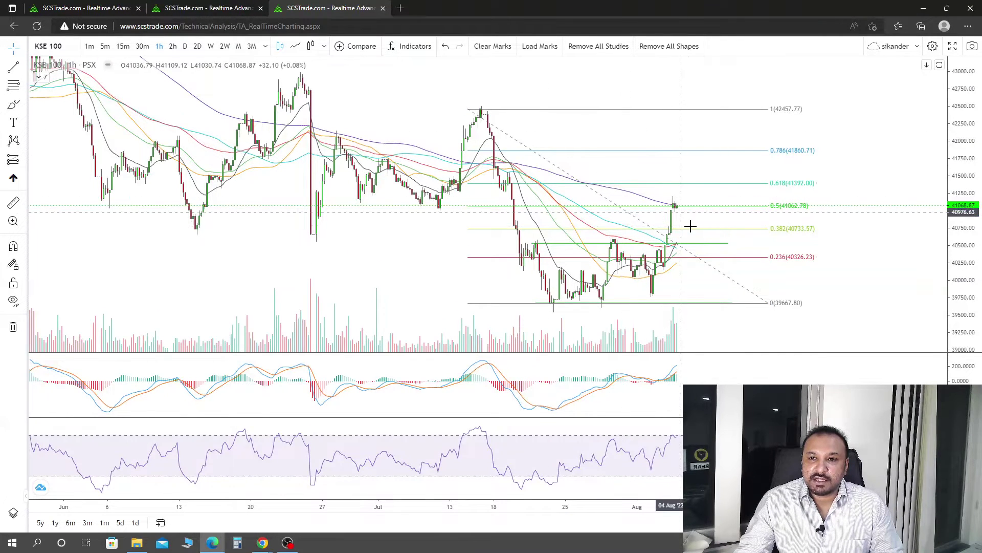
key("ctrl+shift+Tab")
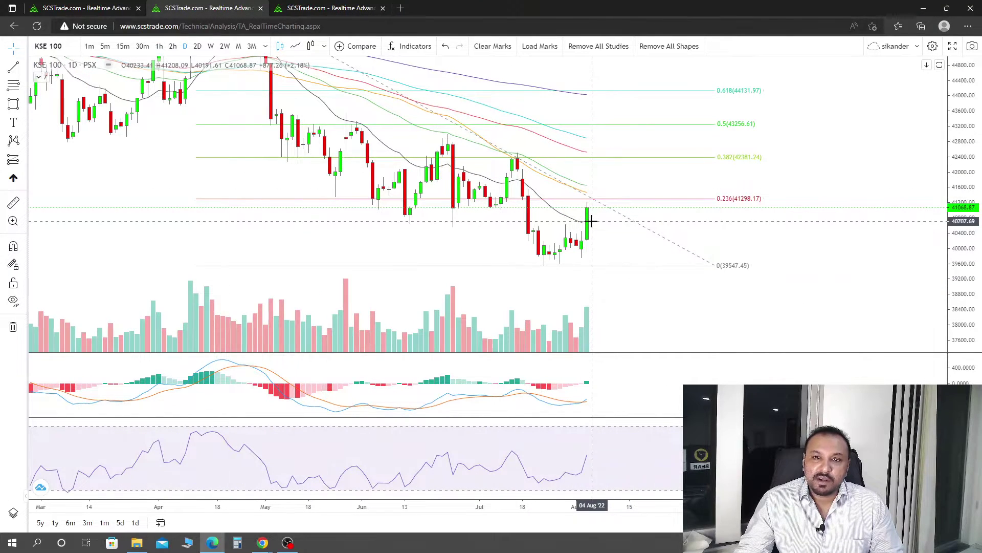
key("ctrl+Tab")
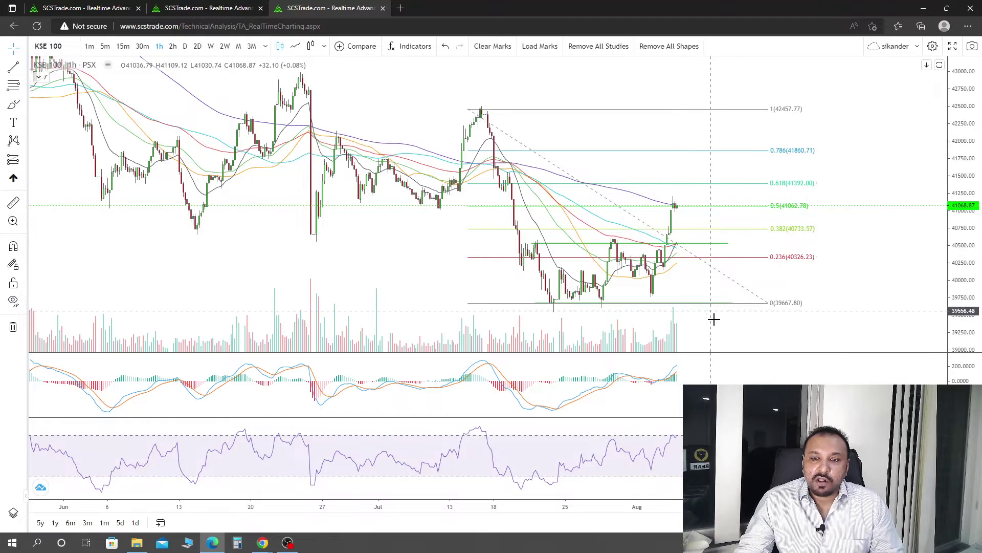
Examine the hourly chart over a wider price range, focusing on the upper green horizontal line and the 0.5 Fibonacci level.
left_click_drag(716, 321, 708, 281)
scroll(660, 281, "up", 1)
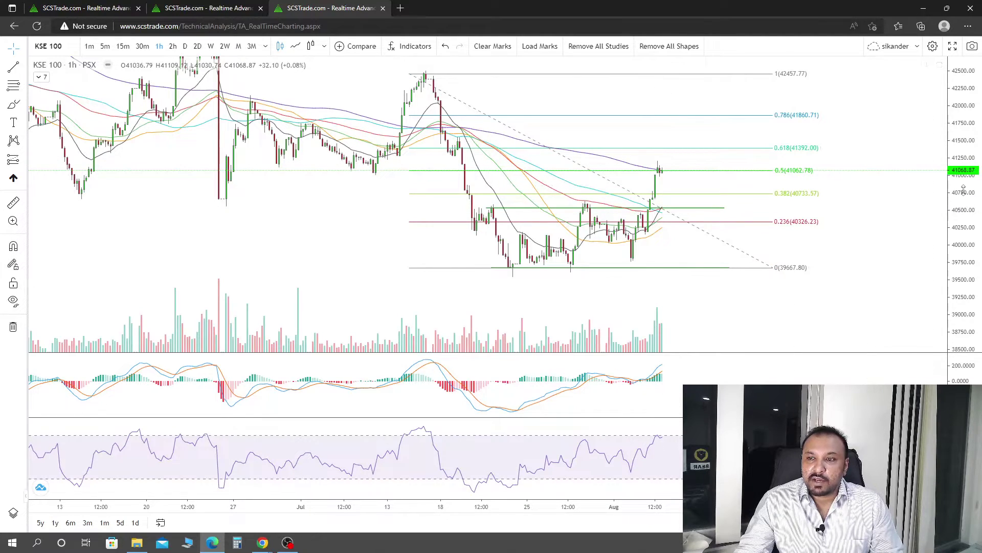
left_click_drag(952, 199, 949, 246)
scroll(865, 302, "down", 5)
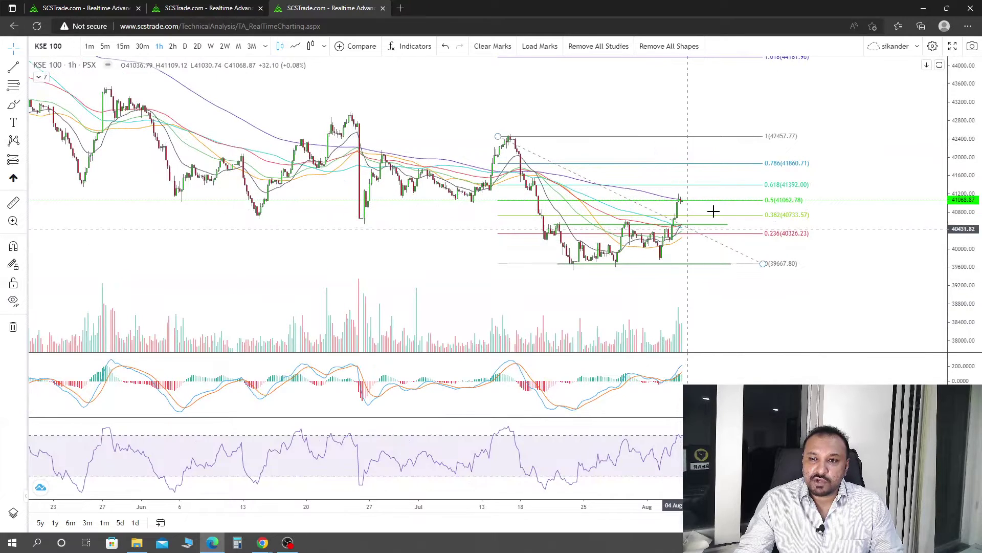
left_click(694, 224)
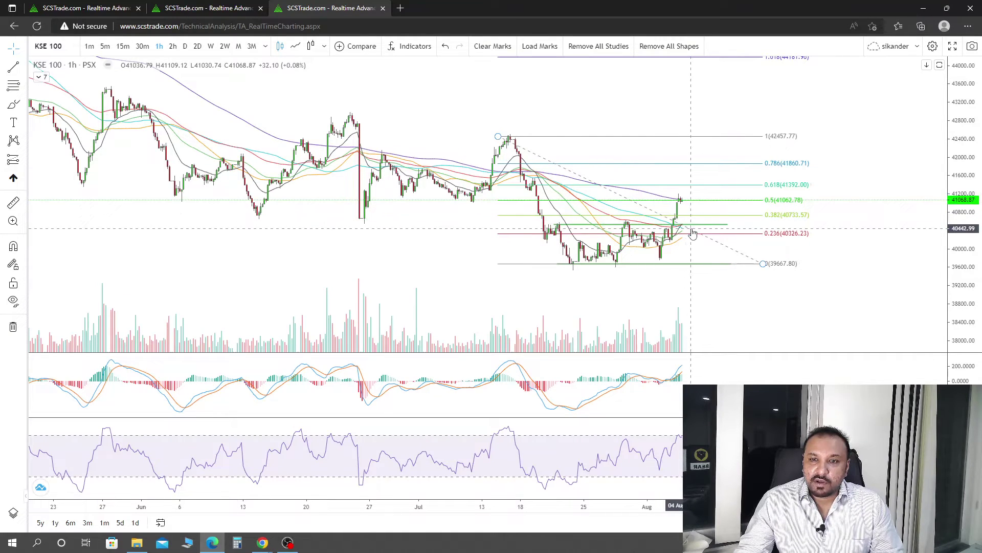
left_click(692, 229)
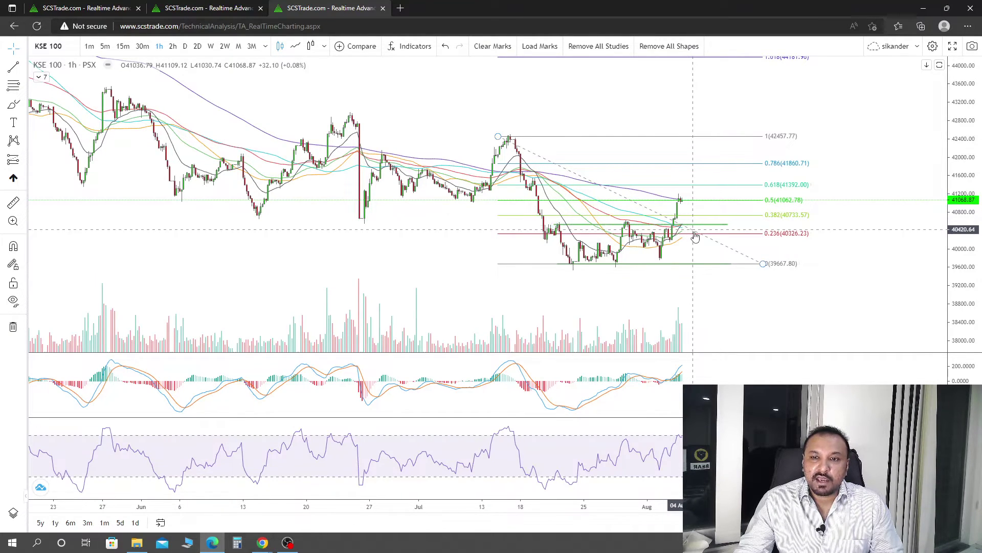
left_click(696, 226)
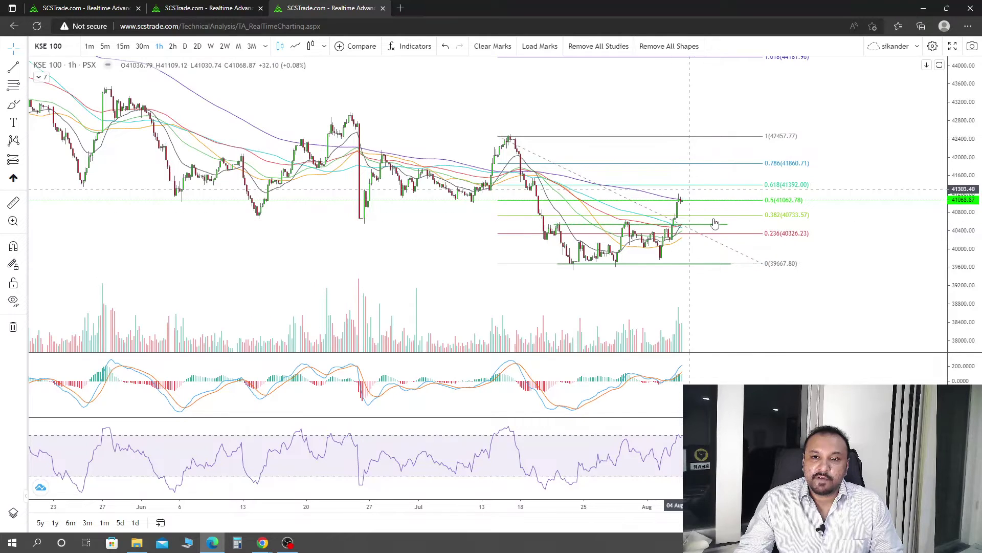
left_click(687, 206)
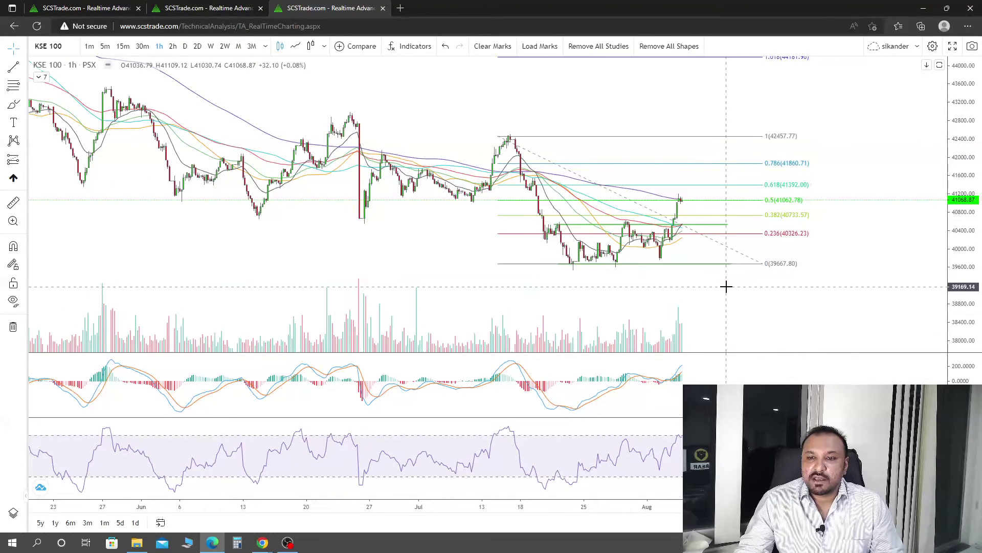
Examine the hourly candles since June against the Fibonacci retracement, including its 1.618 extension.
scroll(727, 286, "up", 2)
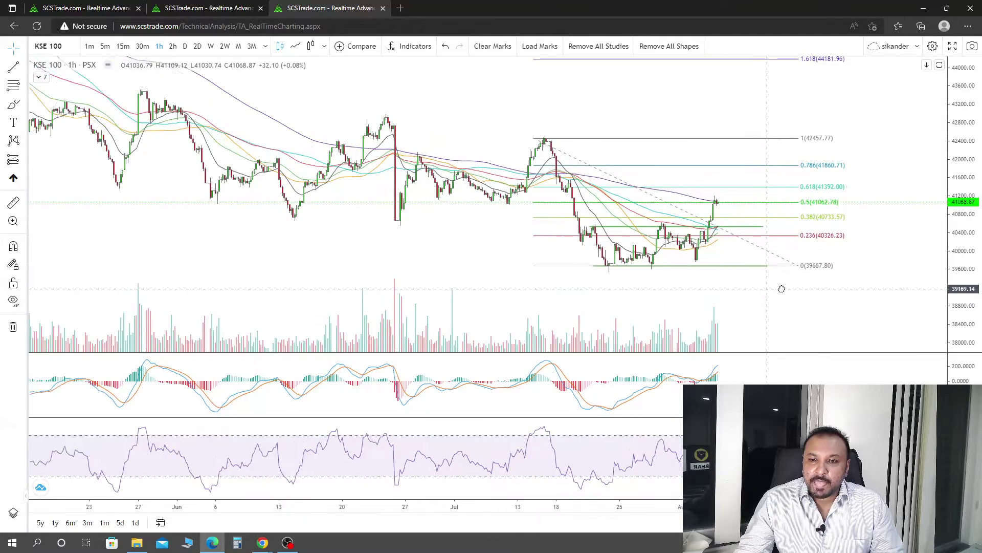
scroll(712, 280, "up", 2)
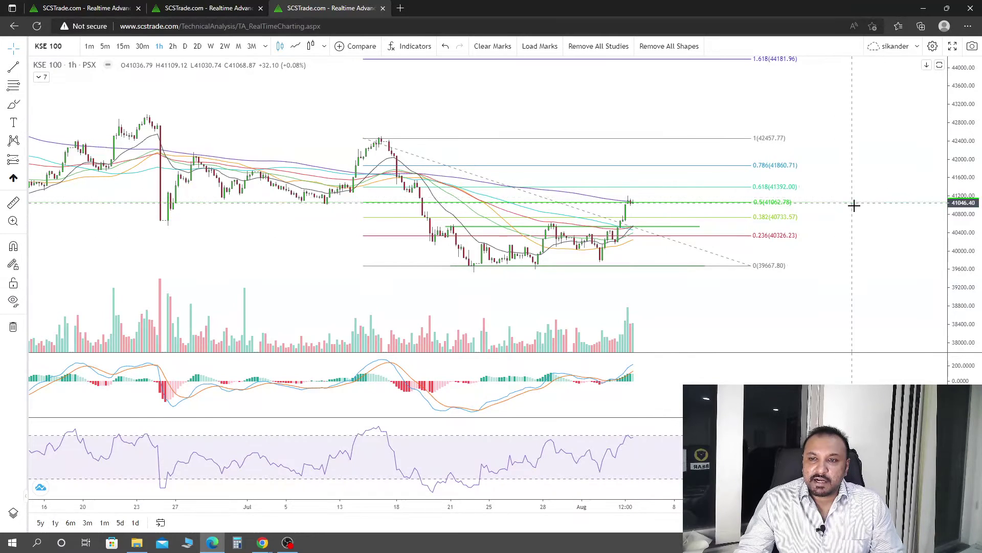
scroll(849, 240, "down", 1)
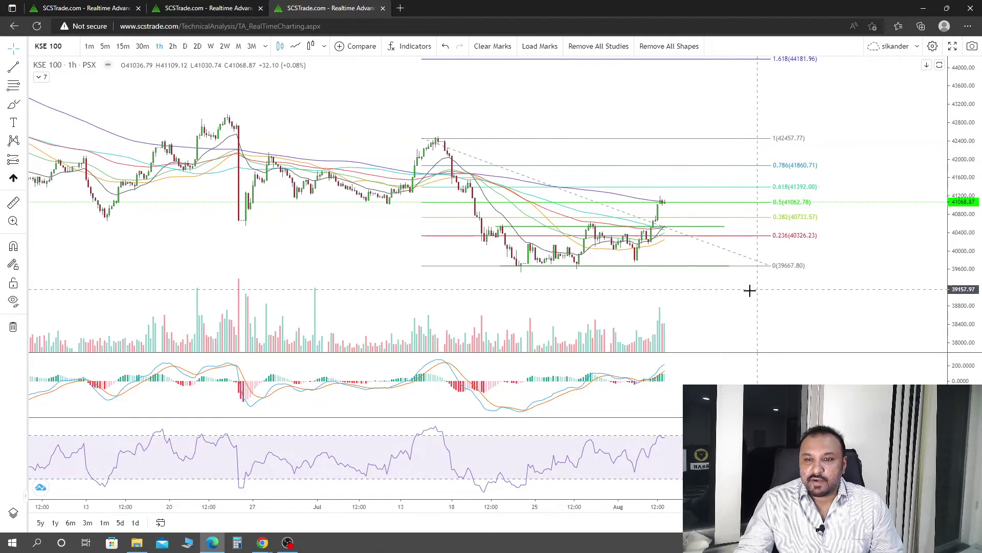
scroll(752, 287, "up", 2)
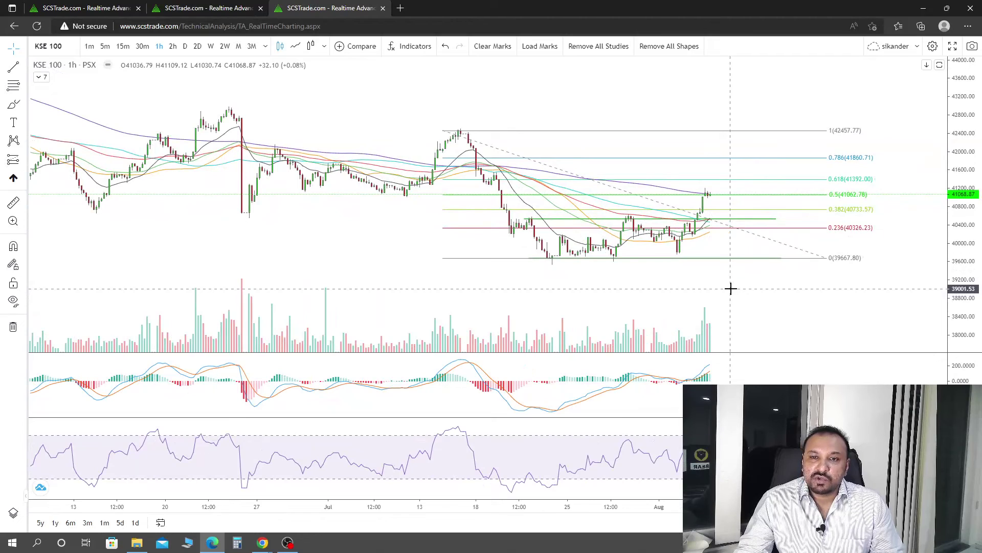